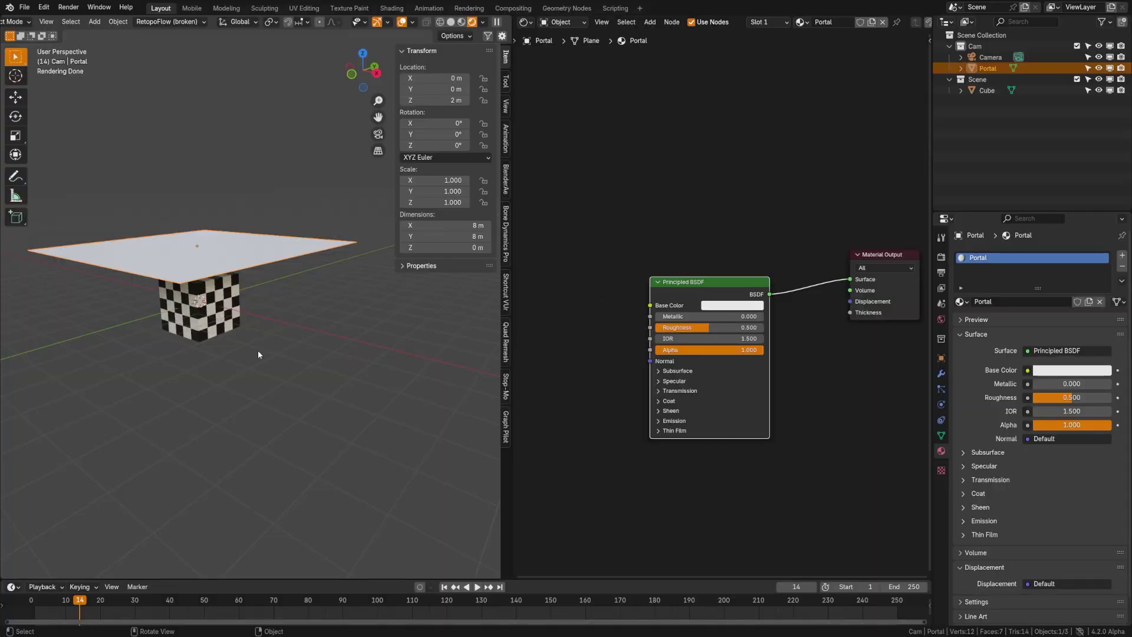
Replace the Portal material's Principled BSDF with a Ray Portal BSDF feeding the Material Output's Surface
middle_drag(257, 350, 263, 290)
click(268, 312)
click(263, 291)
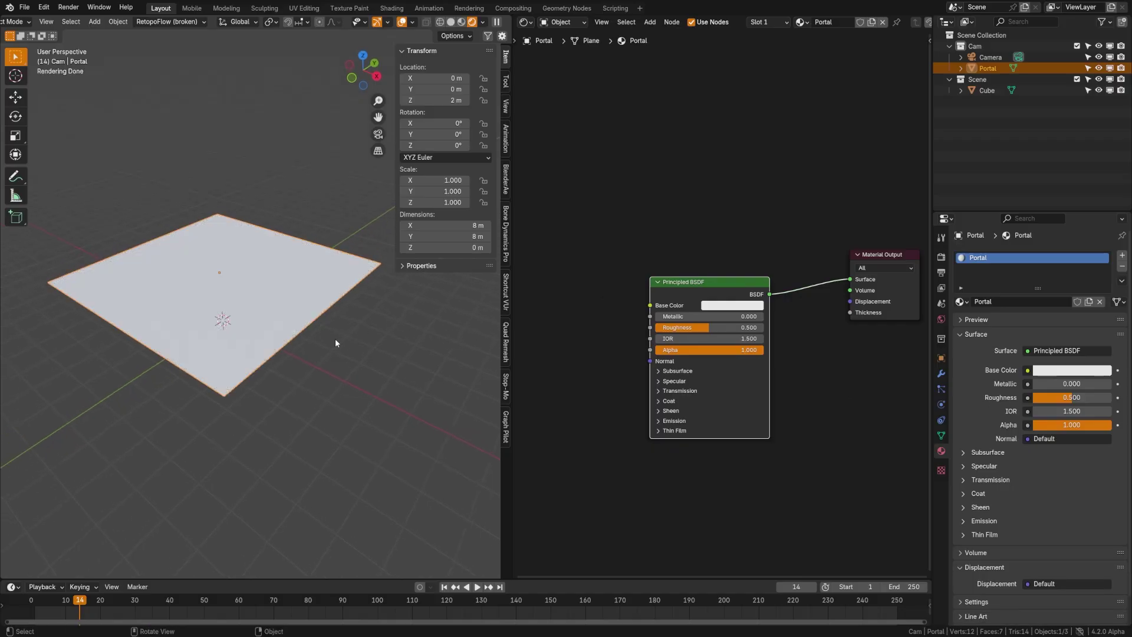
middle_drag(332, 347, 339, 336)
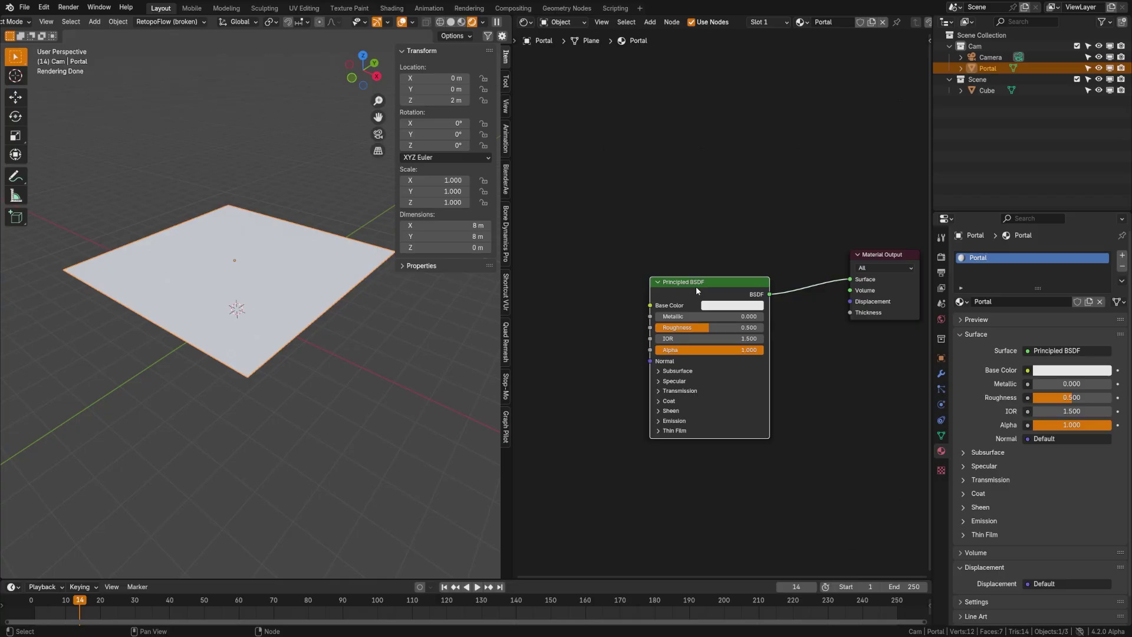
key(x)
drag(850, 278, 580, 274)
text(ray)
key(Return)
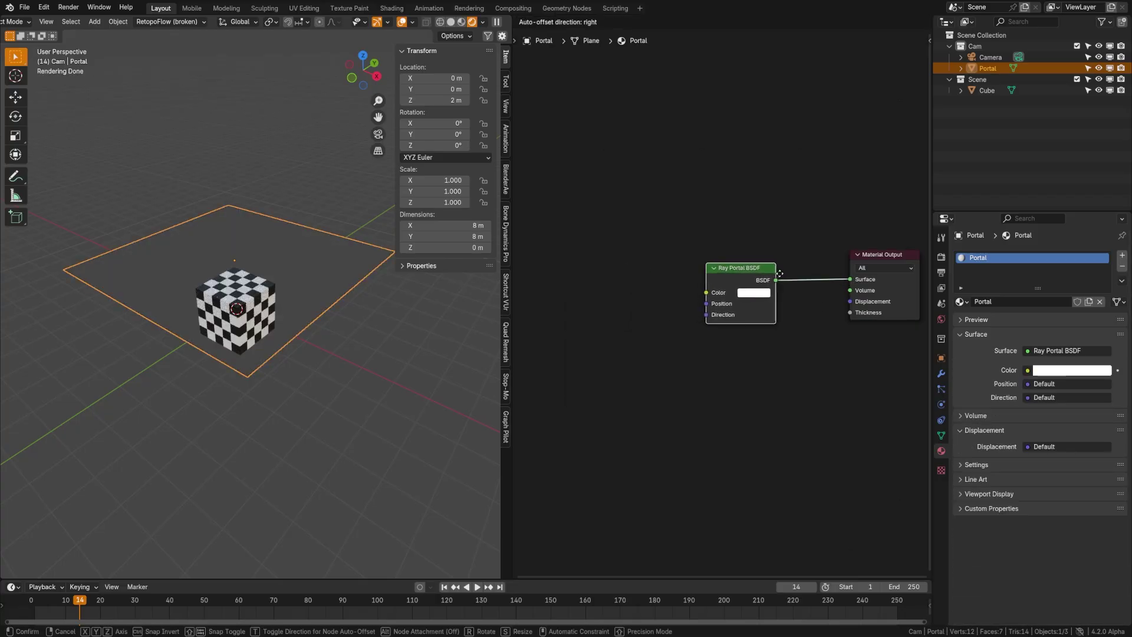
click(791, 275)
Add a Texture Coordinate node well ahead of the Ray Portal BSDF
middle_drag(349, 339, 272, 356)
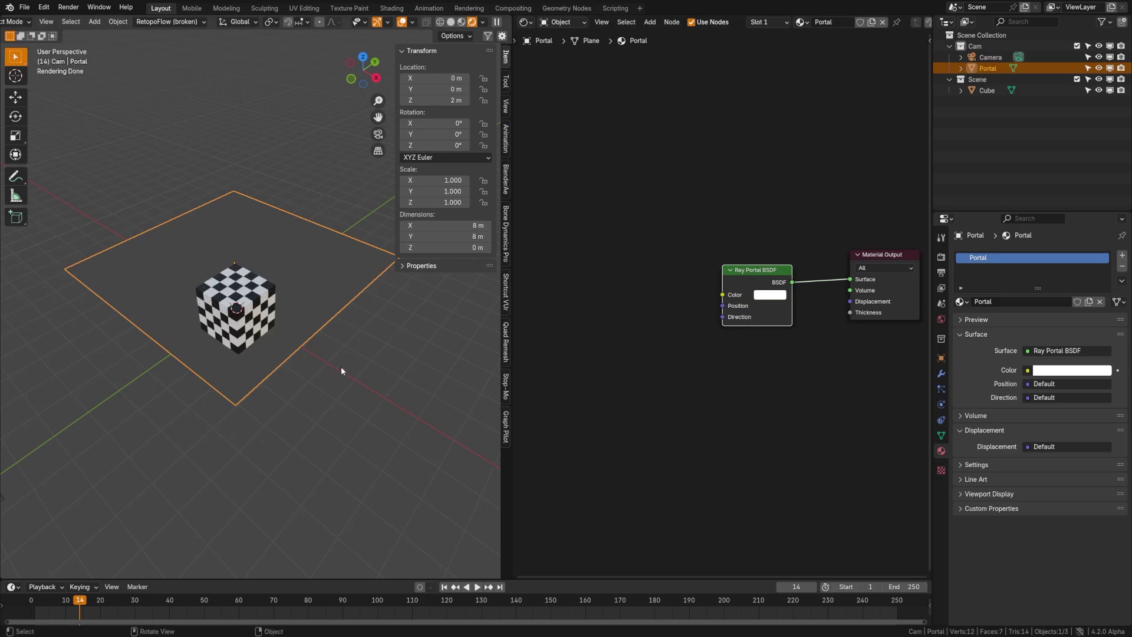
middle_drag(341, 366, 352, 350)
drag(756, 275, 783, 271)
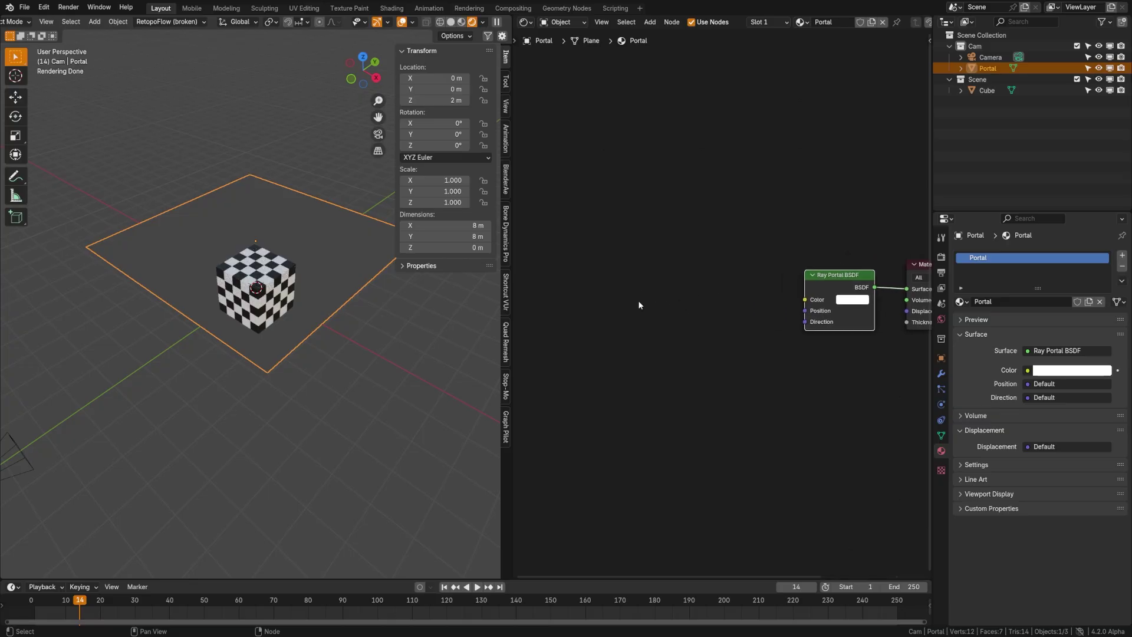
key(shift+a)
text(texture co)
key(Return)
Link a Mapping node to the Texture Coordinate's Object output and feed its Vector into the Ray Portal's Position
drag(622, 313, 658, 310)
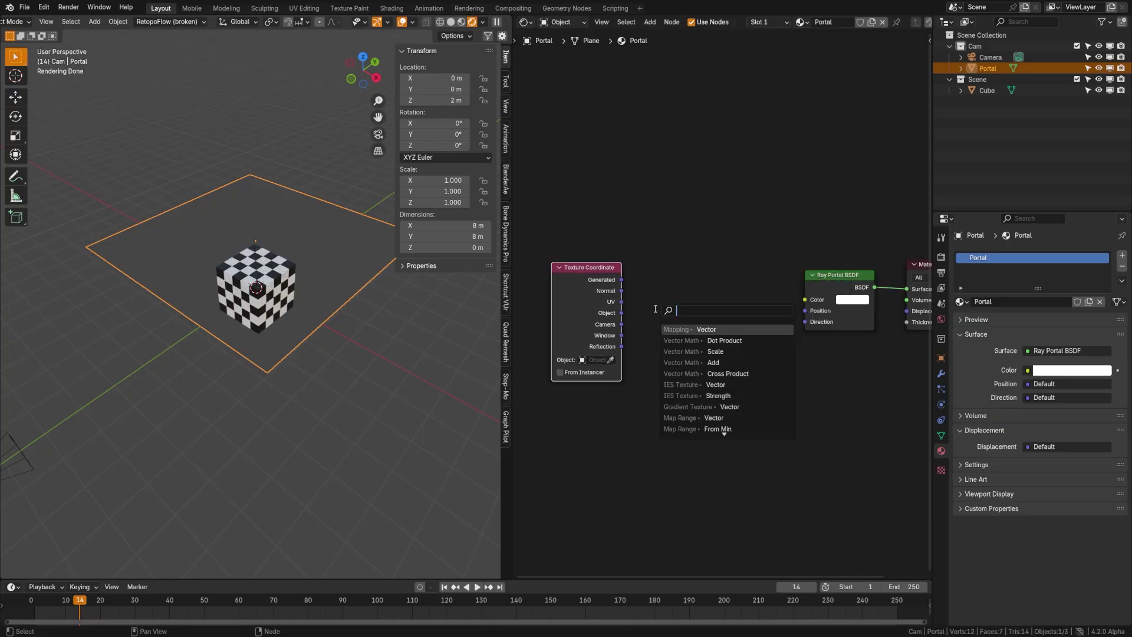
text(mapp)
key(Return)
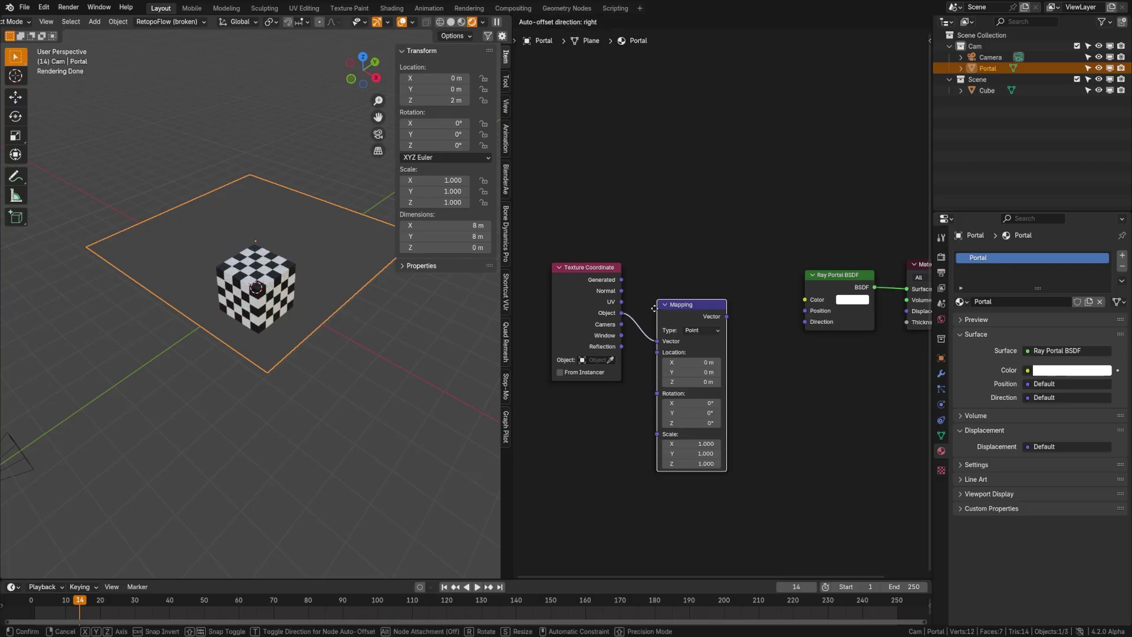
click(636, 279)
drag(708, 288, 798, 311)
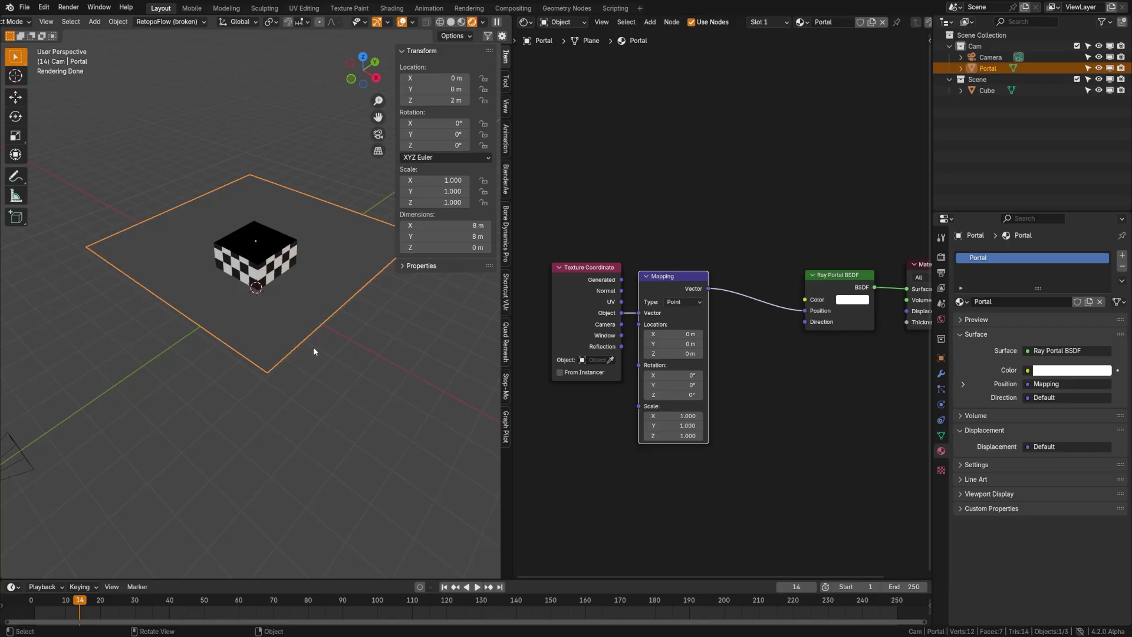
Disconnect the Mapping node from the Ray Portal's Position to compare the cube through the plane, and reconnect it
mouse_move(316, 350)
middle_down()
mouse_move(340, 287)
mouse_move(320, 359)
mouse_move(348, 267)
mouse_move(307, 336)
middle_up()
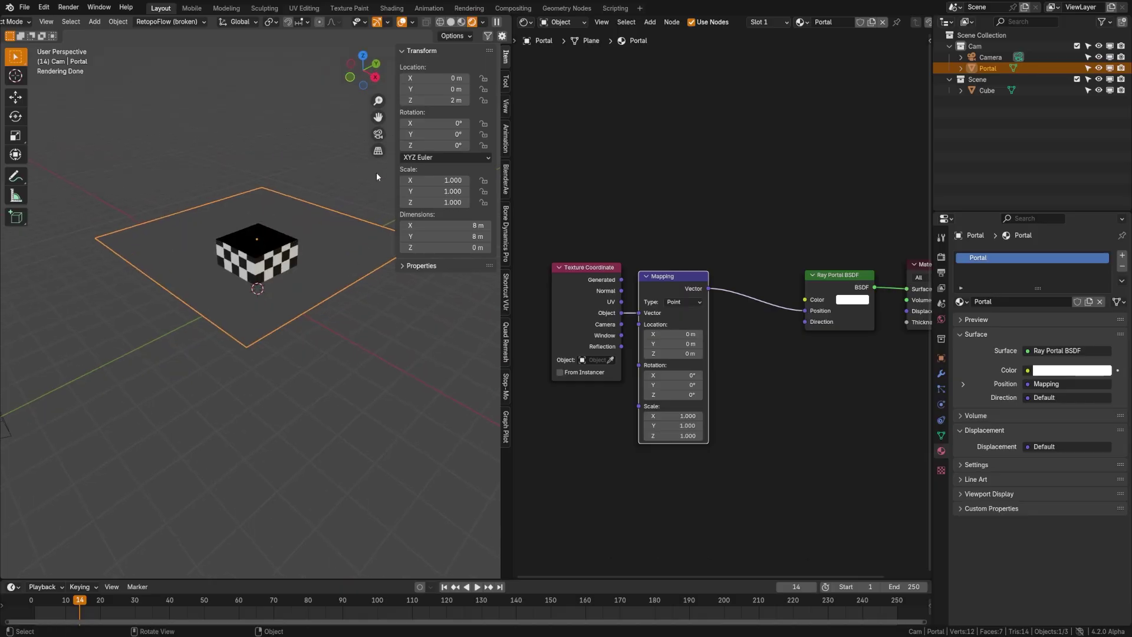
shift+middle_drag(312, 278, 287, 278)
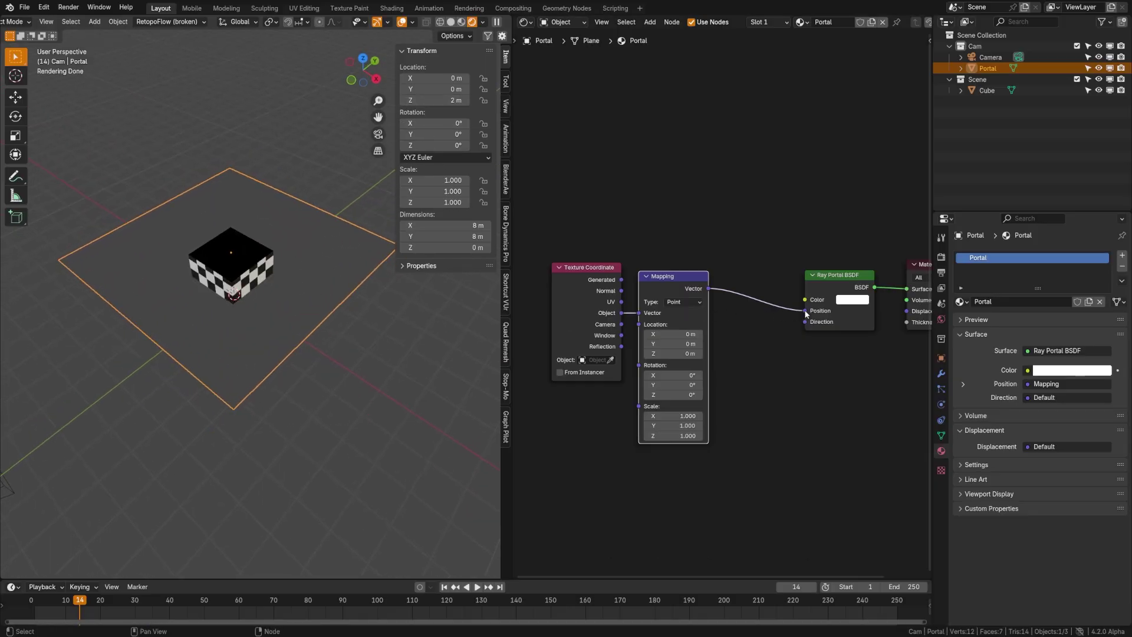
drag(805, 311, 761, 312)
mouse_move(269, 292)
middle_down()
mouse_move(267, 251)
mouse_move(269, 282)
middle_up()
drag(708, 289, 805, 310)
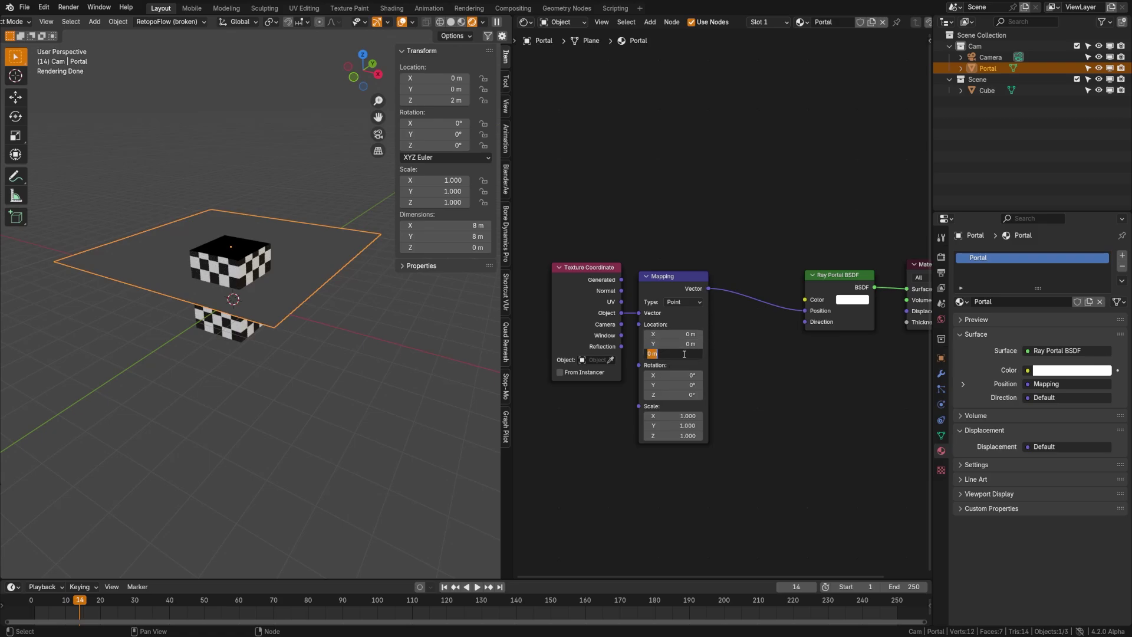
Try different Z locations in the Mapping node and settle on 2 m
text(-2)
key(Return)
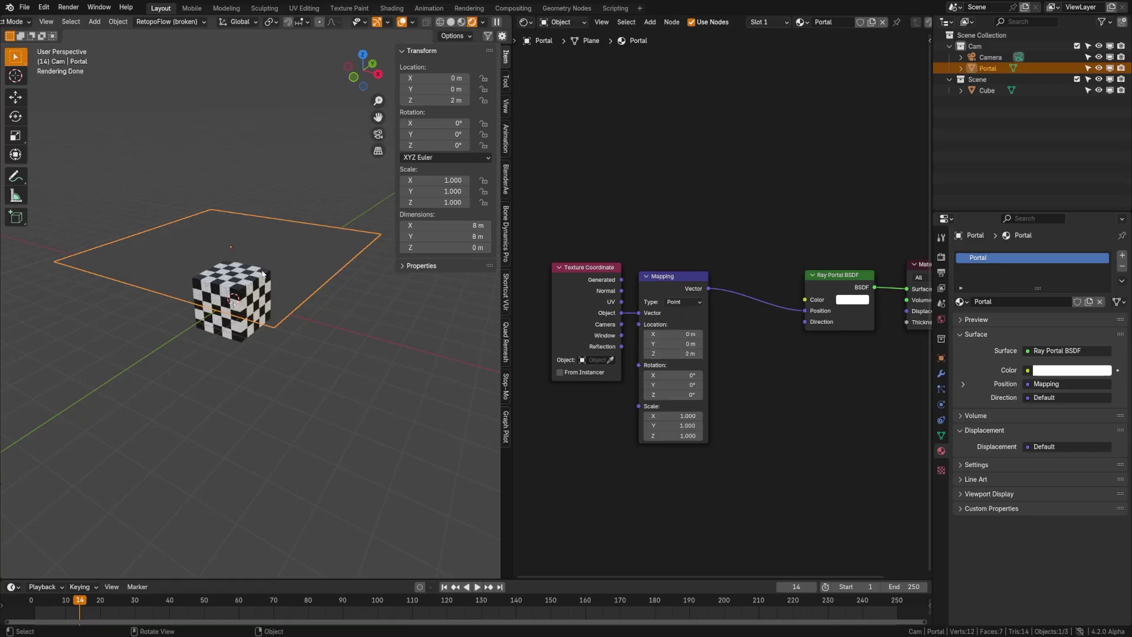
mouse_move(673, 353)
mouse_down()
mouse_move(626, 353)
mouse_move(660, 353)
mouse_up()
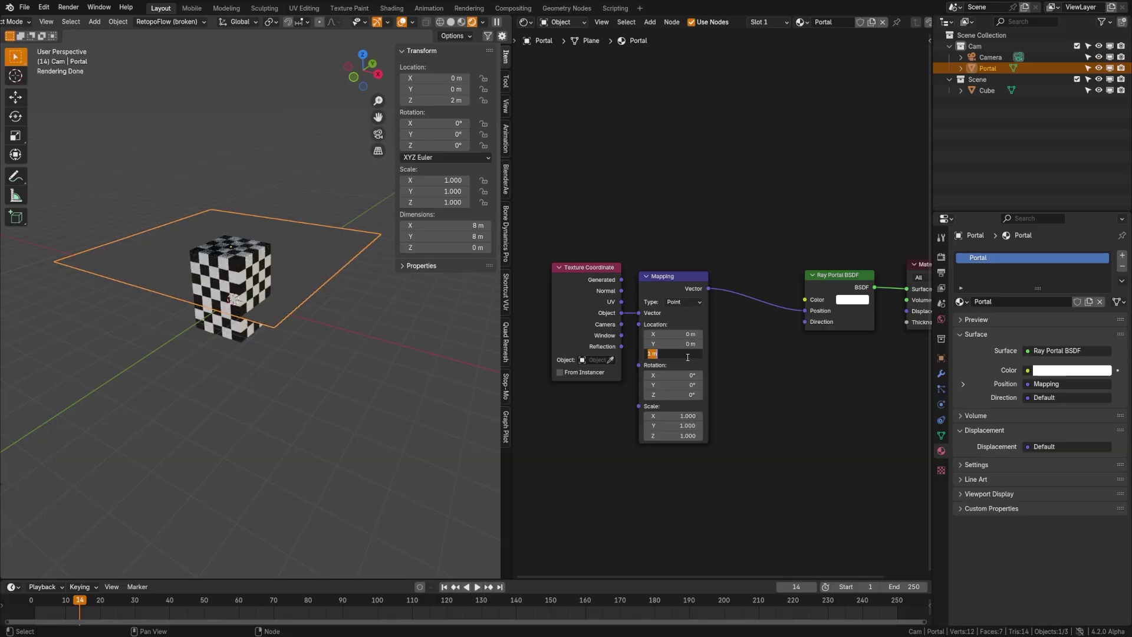
key(Return)
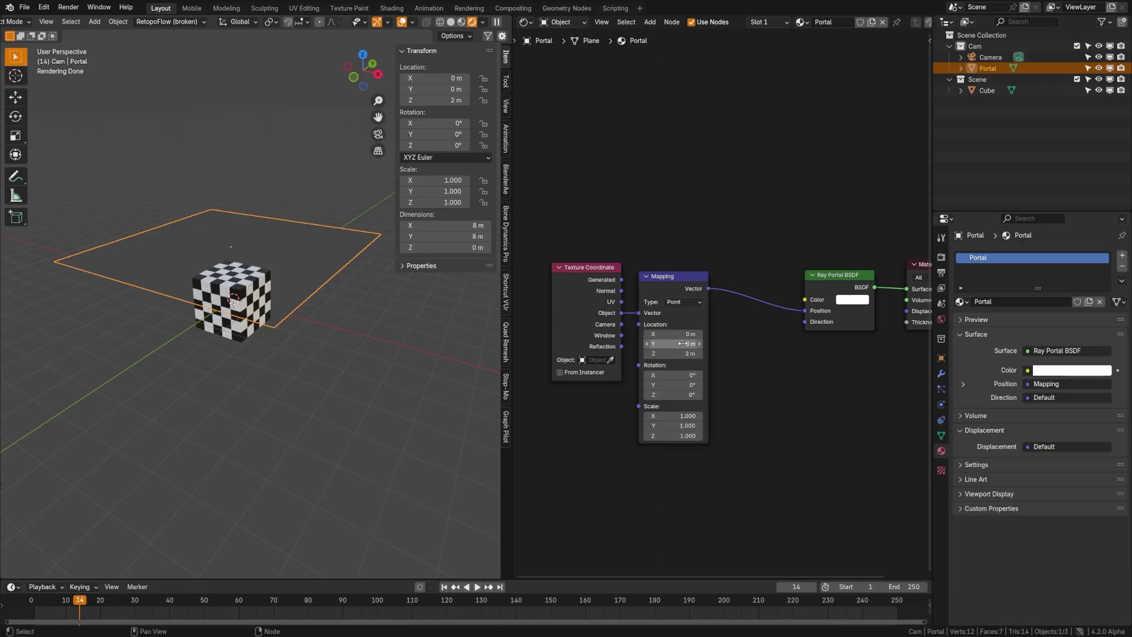
Try a 2.3° X rotation in the Mapping node, inspect the portal plane, and undo the change
drag(674, 375, 663, 375)
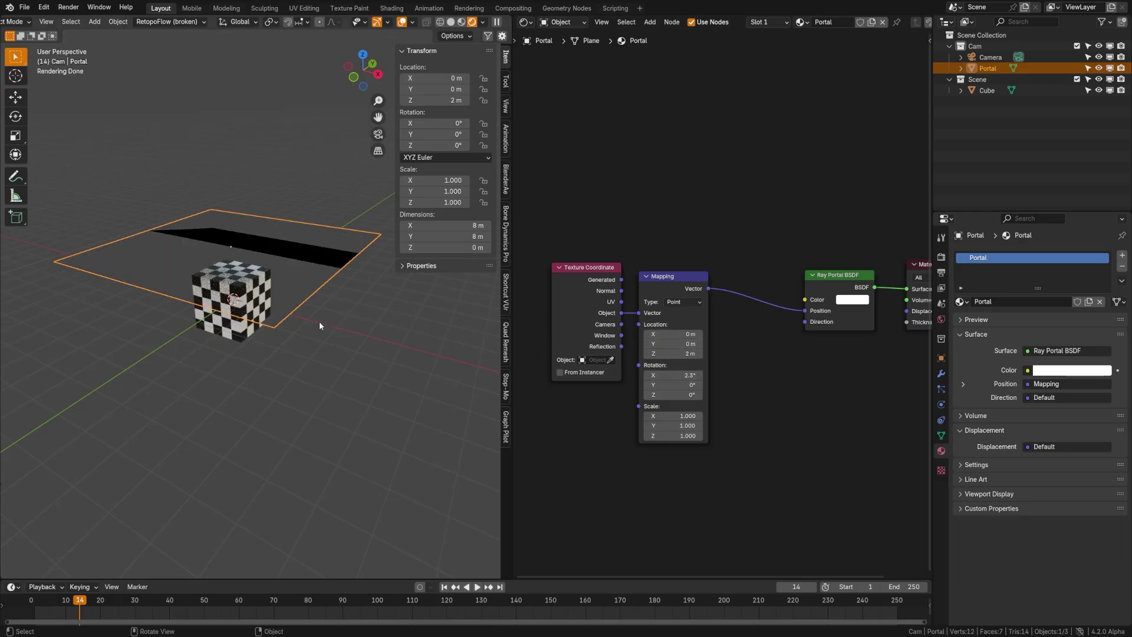
middle_drag(317, 319, 297, 332)
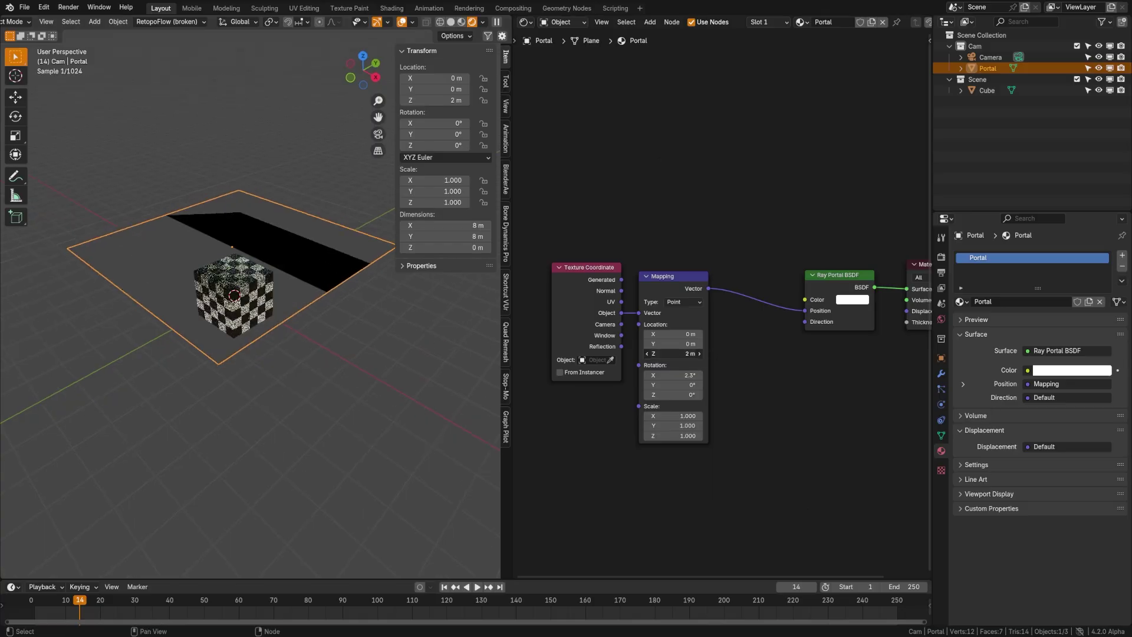
drag(679, 344, 676, 346)
key(ctrl+z)
key(ctrl+z)
key(ctrl+z)
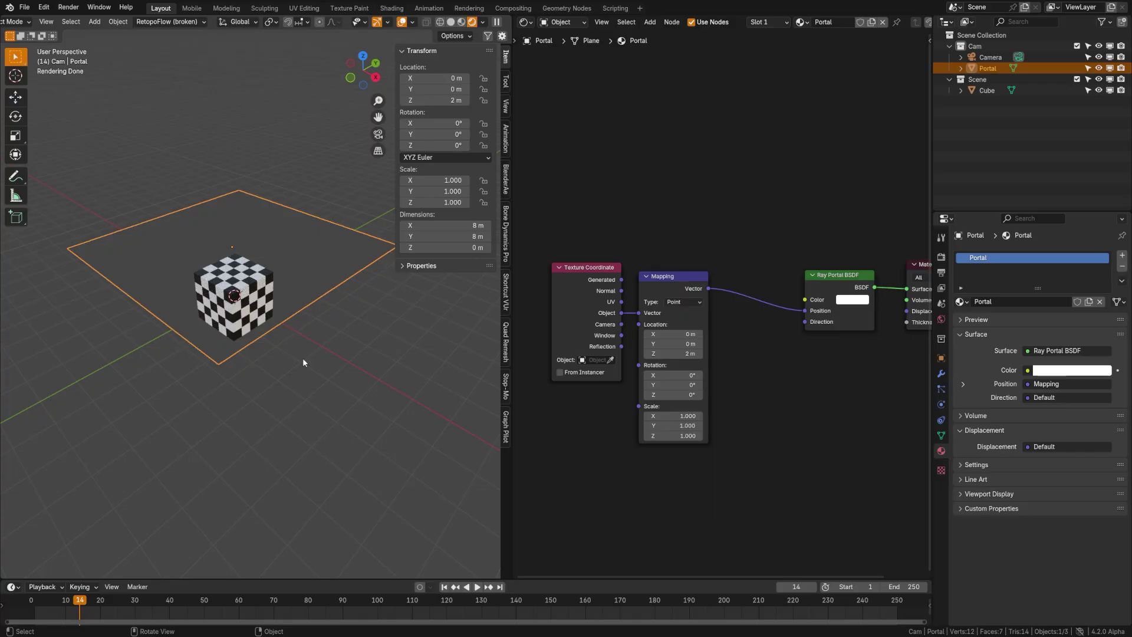
Move the Mapping link from the Ray Portal's Position to its Direction and set the Mapping Z location to about -16.1 m
drag(804, 310, 805, 321)
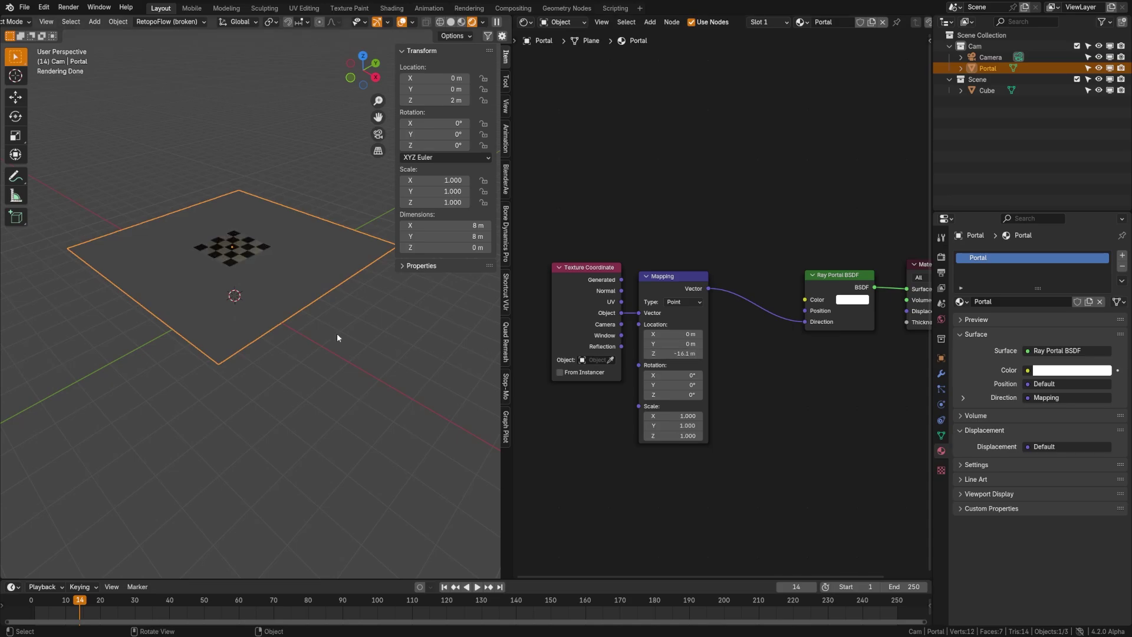
middle_drag(155, 328, 185, 303)
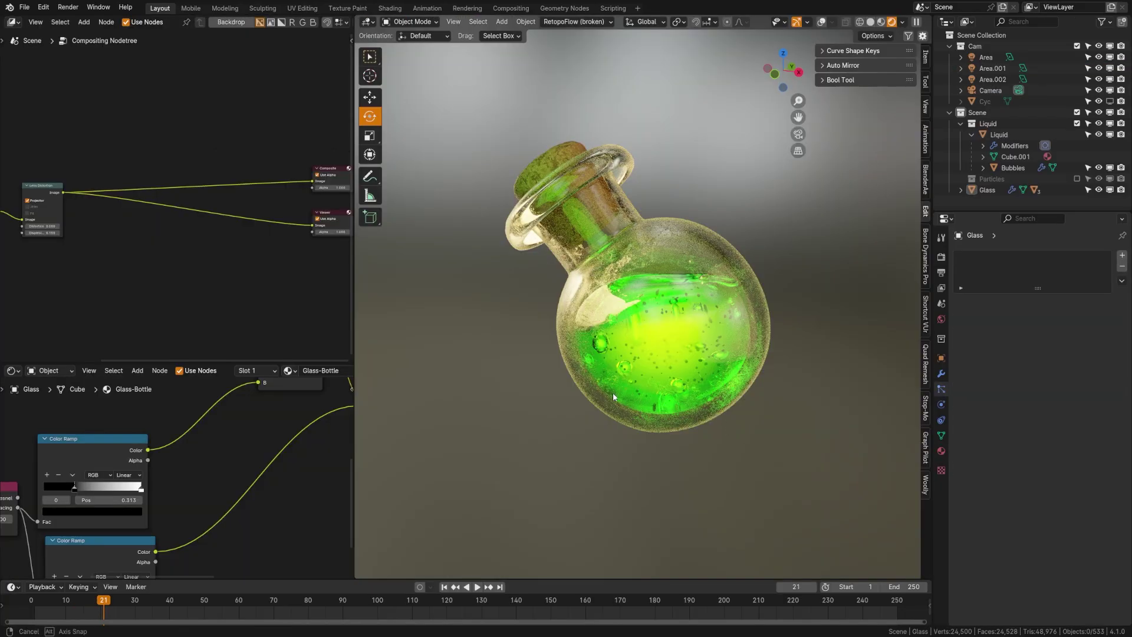
mouse_move(613, 396)
middle_down()
mouse_move(628, 384)
mouse_move(618, 384)
middle_up()
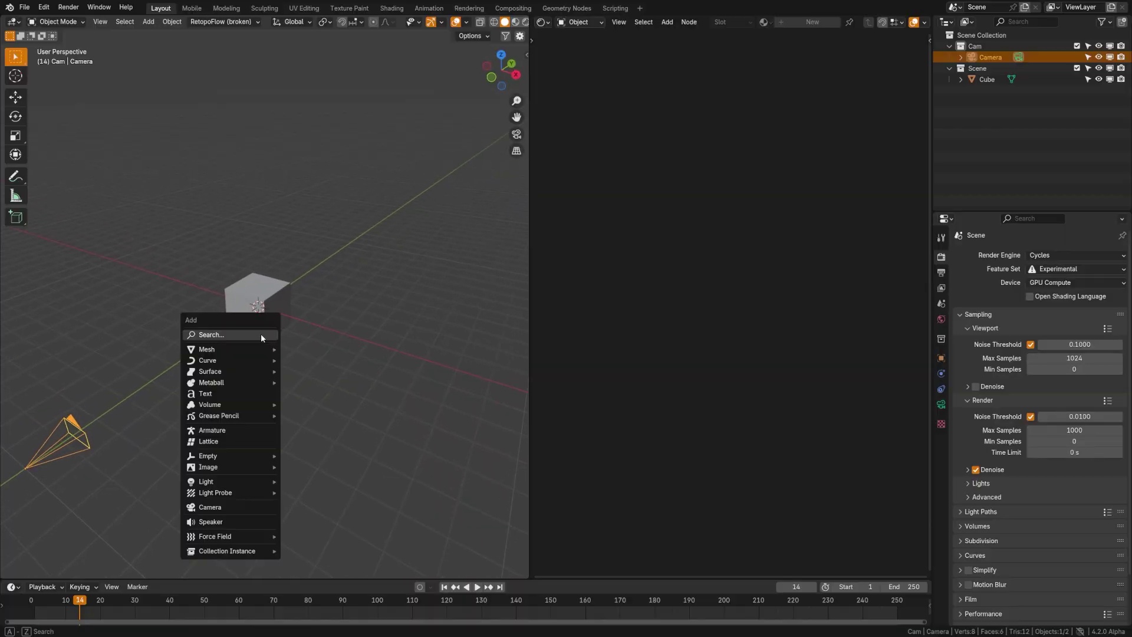
Add a plane to the cube scene and raise it about 2.1 m along Z, above the cube
mouse_move(253, 351)
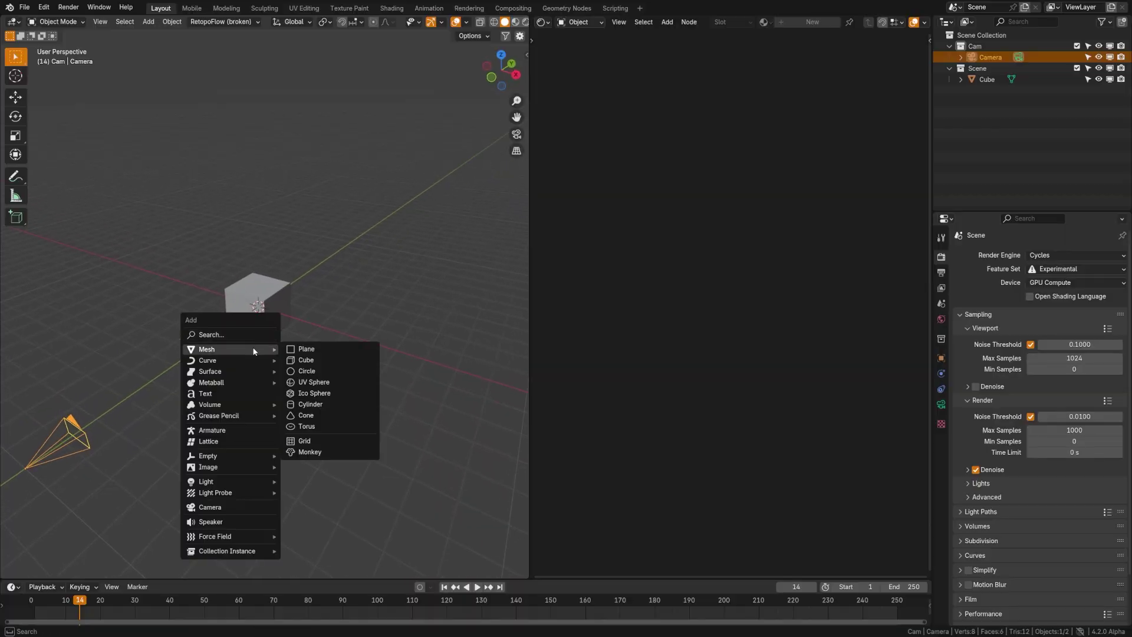
click(313, 353)
key(g)
key(z)
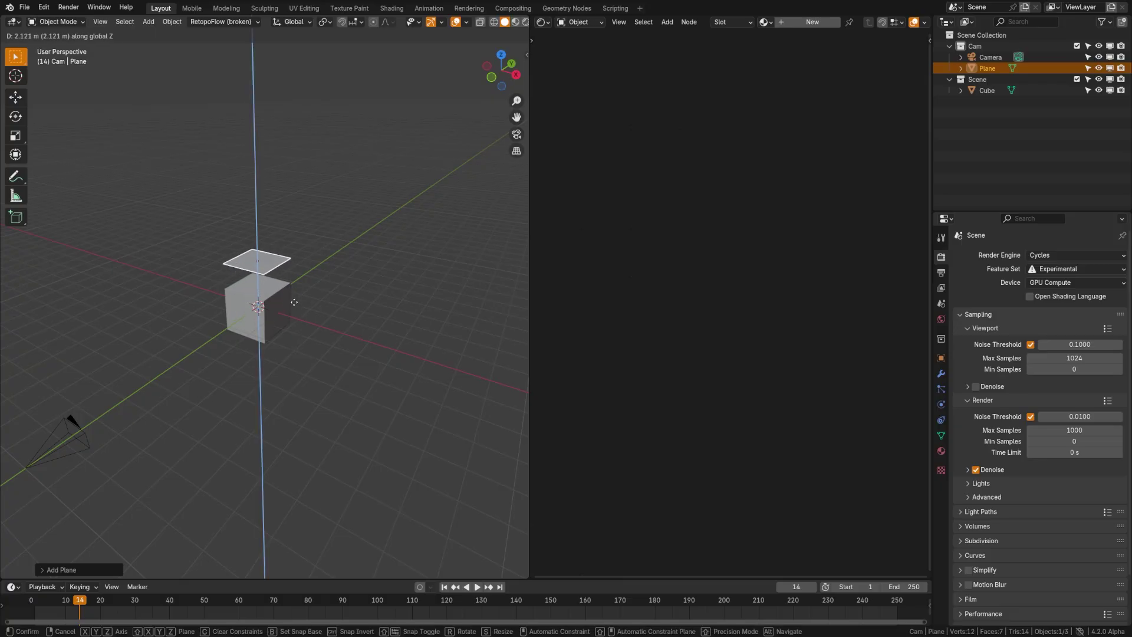
click(293, 296)
middle_drag(293, 296, 400, 295)
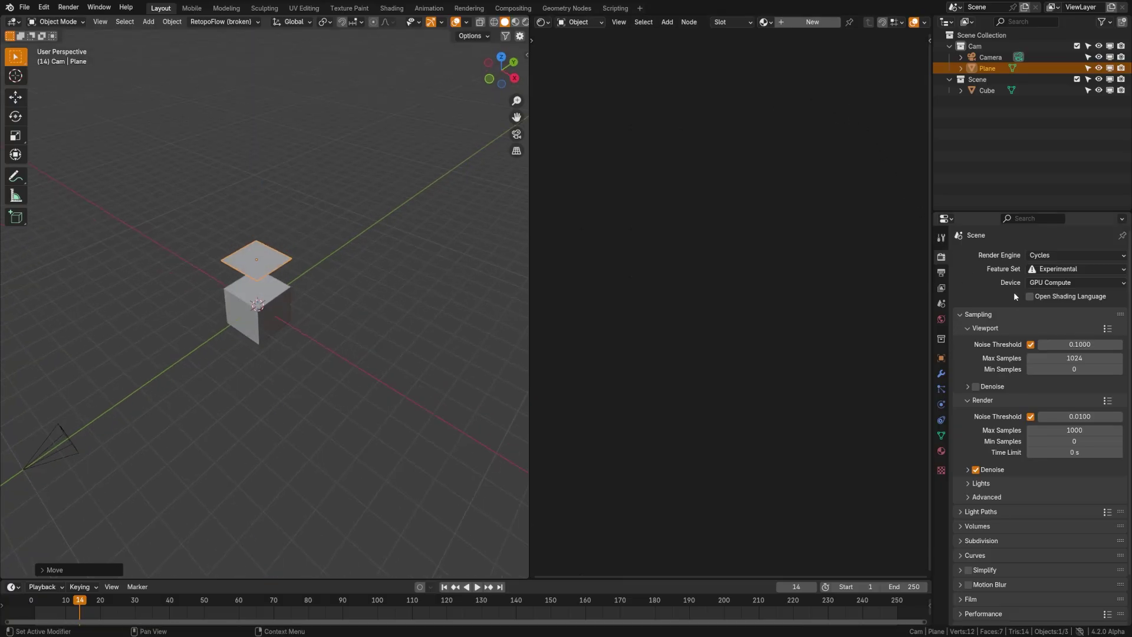
Create a new material on the plane and name it Portal-1
click(942, 450)
click(1040, 307)
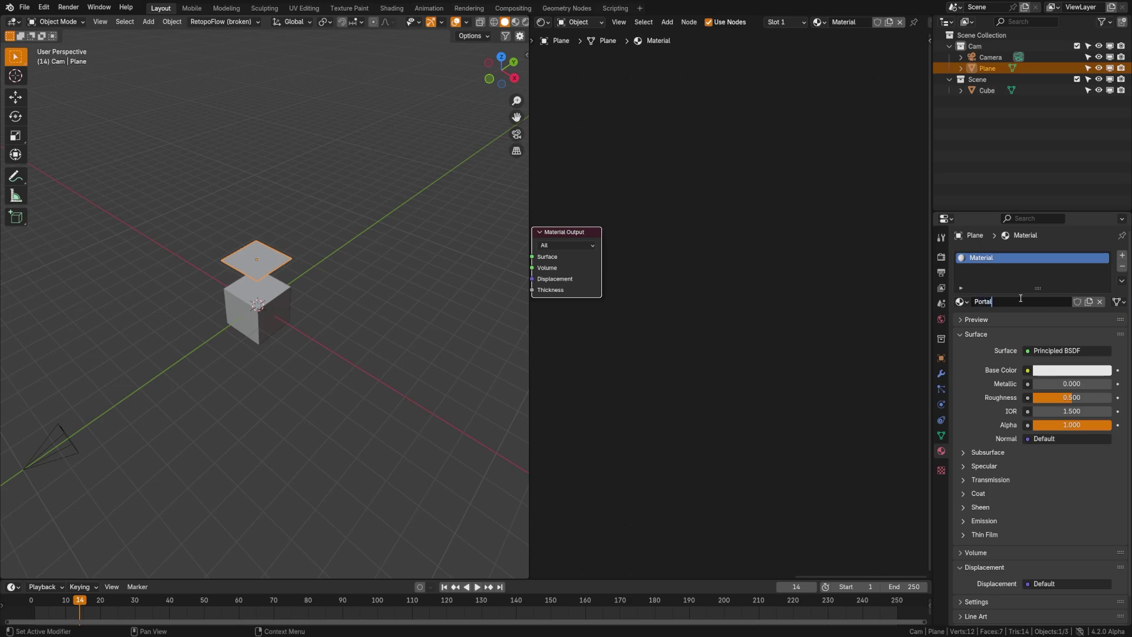
click(1020, 298)
text(Portal-1)
key(Return)
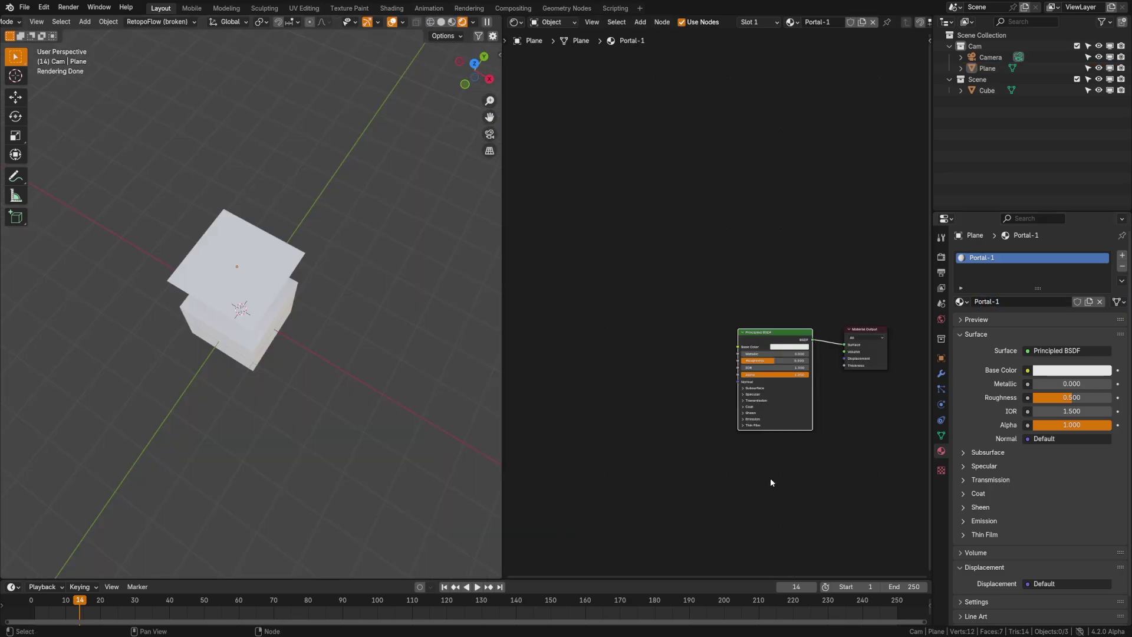
Replace the Portal-1 material's Principled BSDF with a Ray Portal BSDF connected to Surface, and save the file
scroll(826, 406, up, 4)
middle_drag(807, 445, 735, 411)
scroll(719, 408, up, 3)
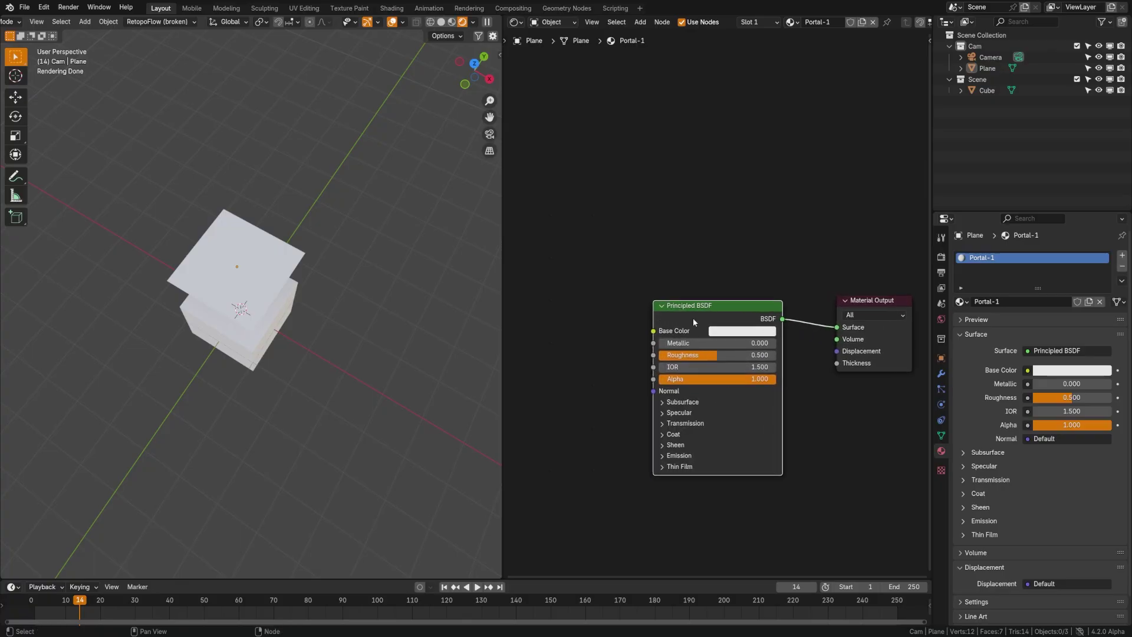
middle_drag(309, 282, 491, 316)
click(253, 216)
key(x)
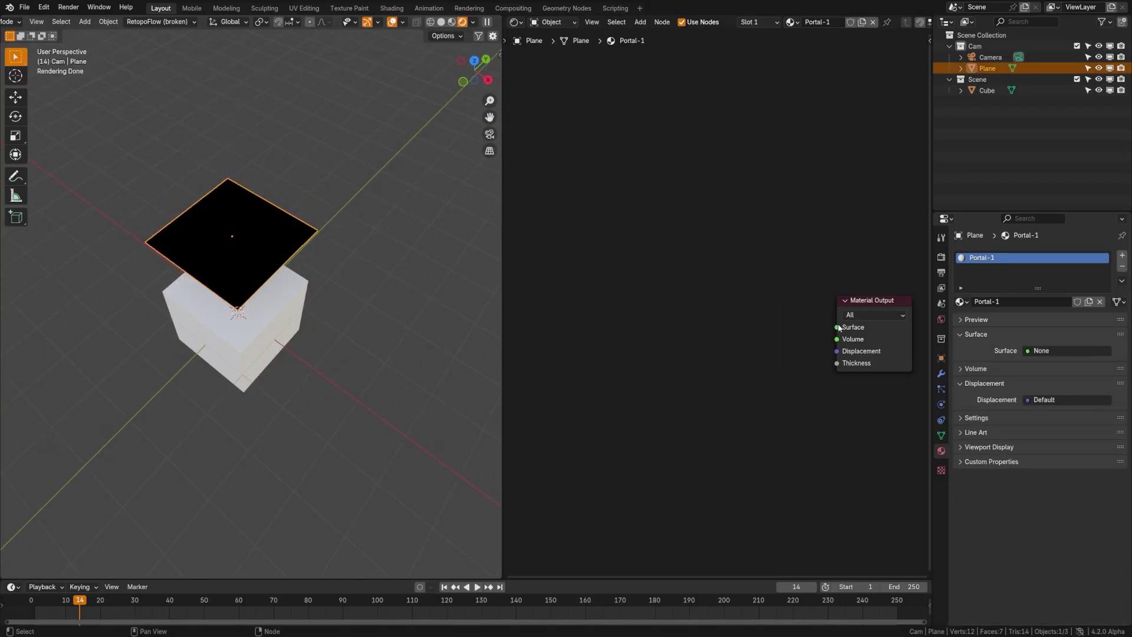
drag(837, 327, 701, 340)
text(ray)
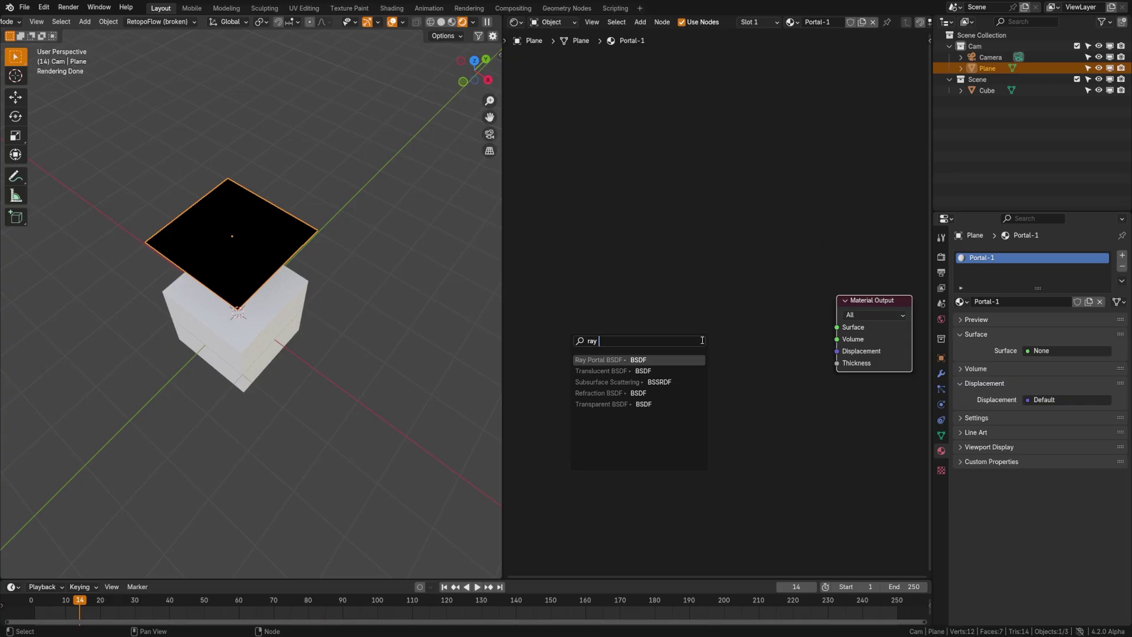
key(Return)
click(794, 323)
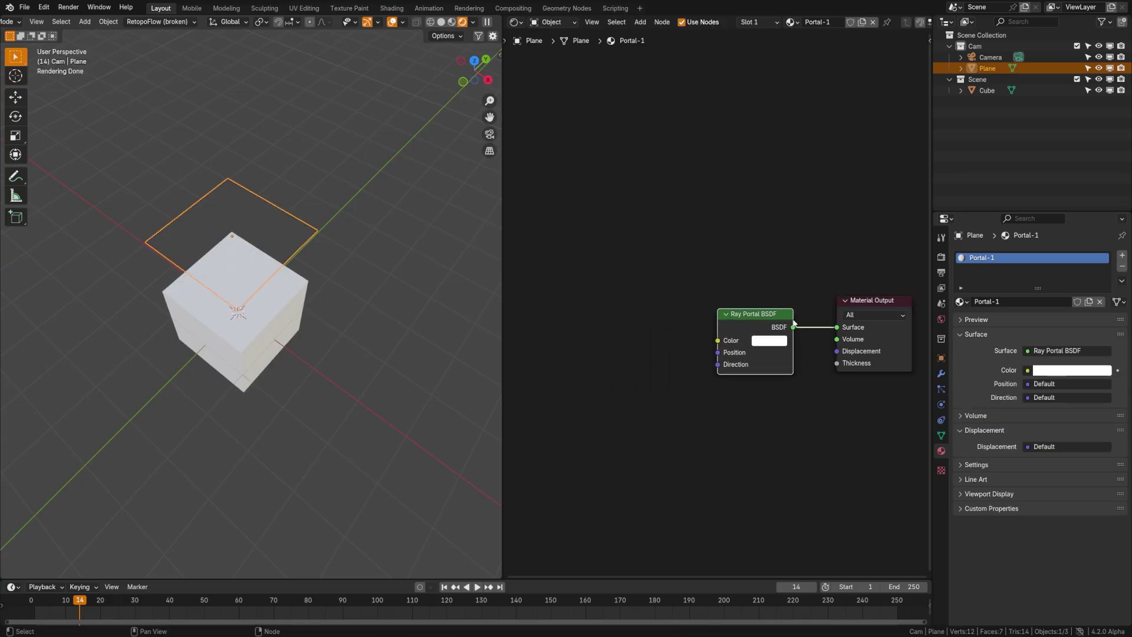
scroll(696, 379, down, 1)
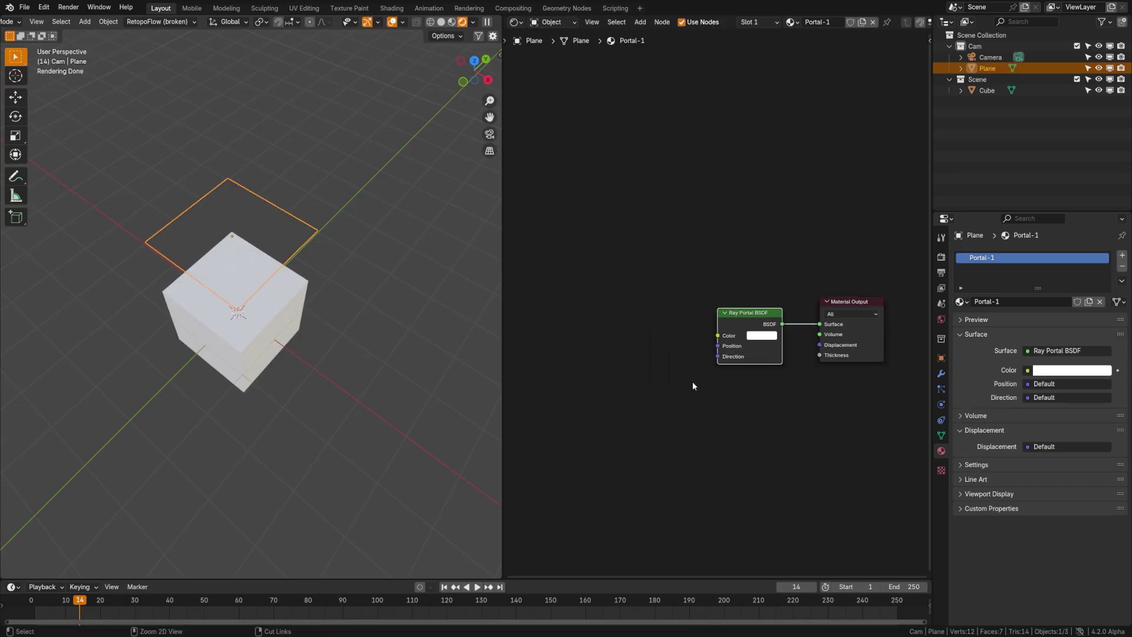
key(ctrl+s)
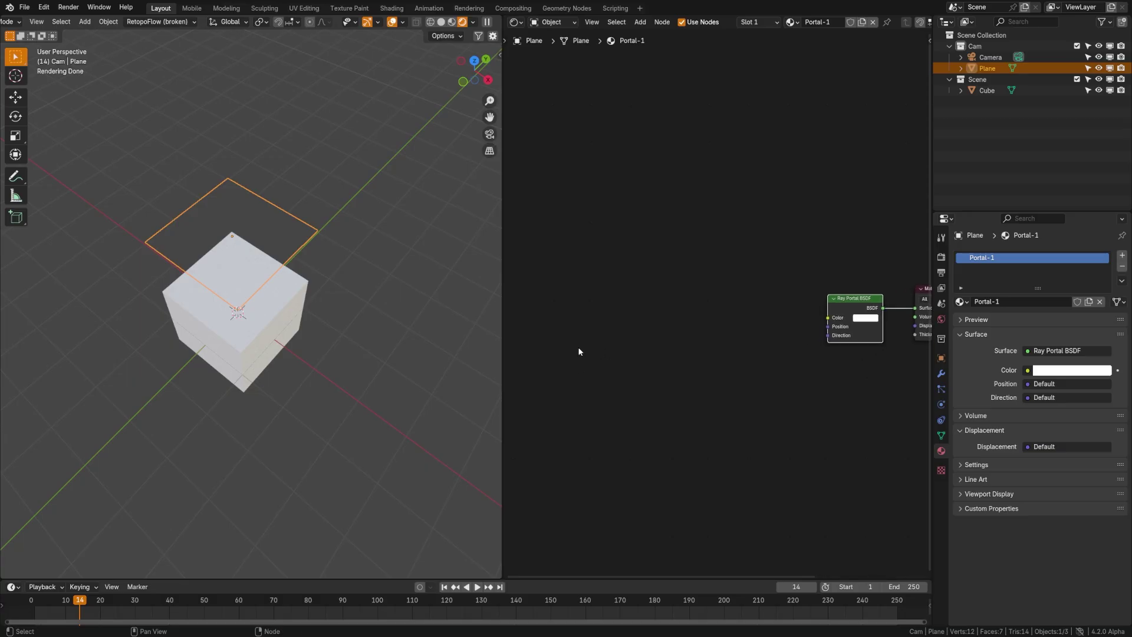
Add a Tangent node to the Portal-1 material and set it to UV Map using UVMap
key(shift+a)
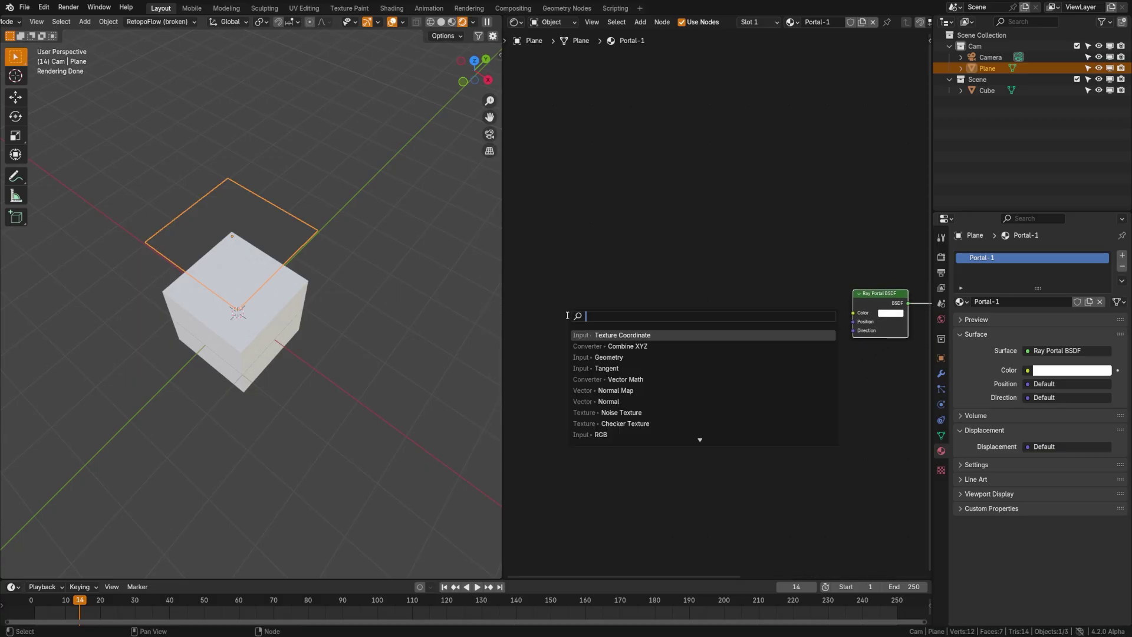
text(tan)
key(Return)
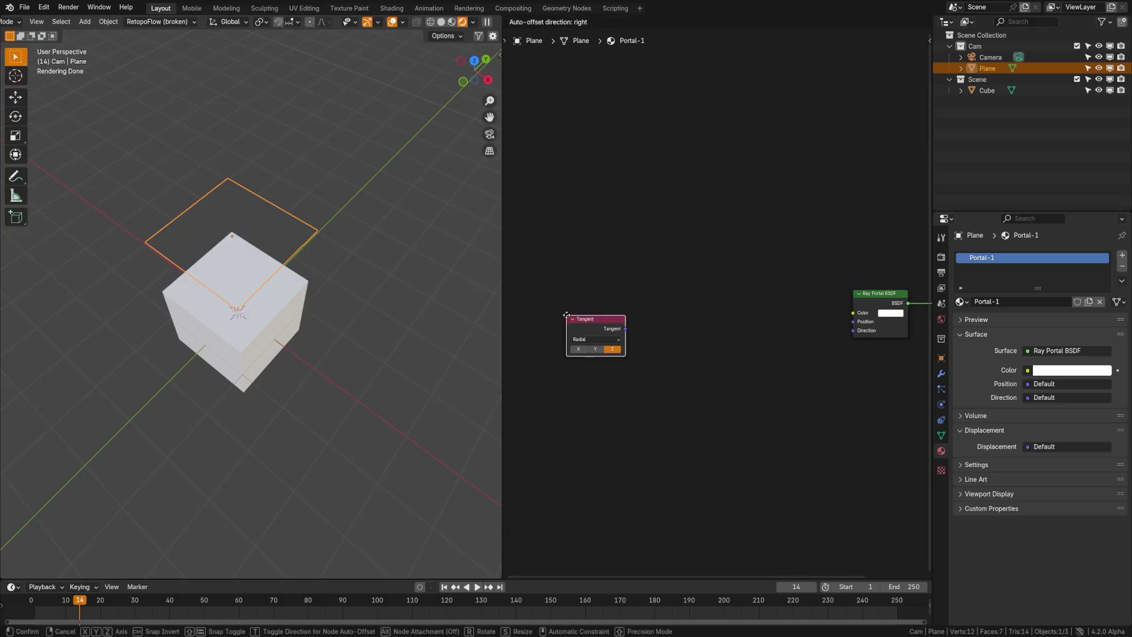
click(532, 298)
click(575, 322)
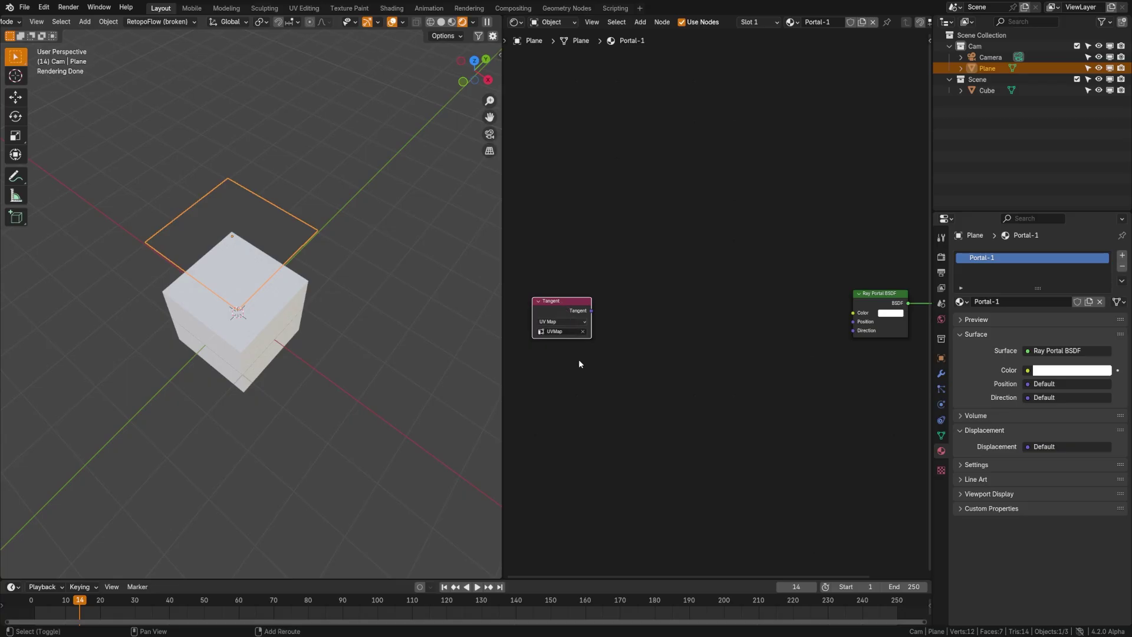
Add a Geometry node below the Tangent node
key(shift+a)
text(geome)
key(Return)
scroll(569, 368, down, 1)
key(shift+d)
key(shift+a)
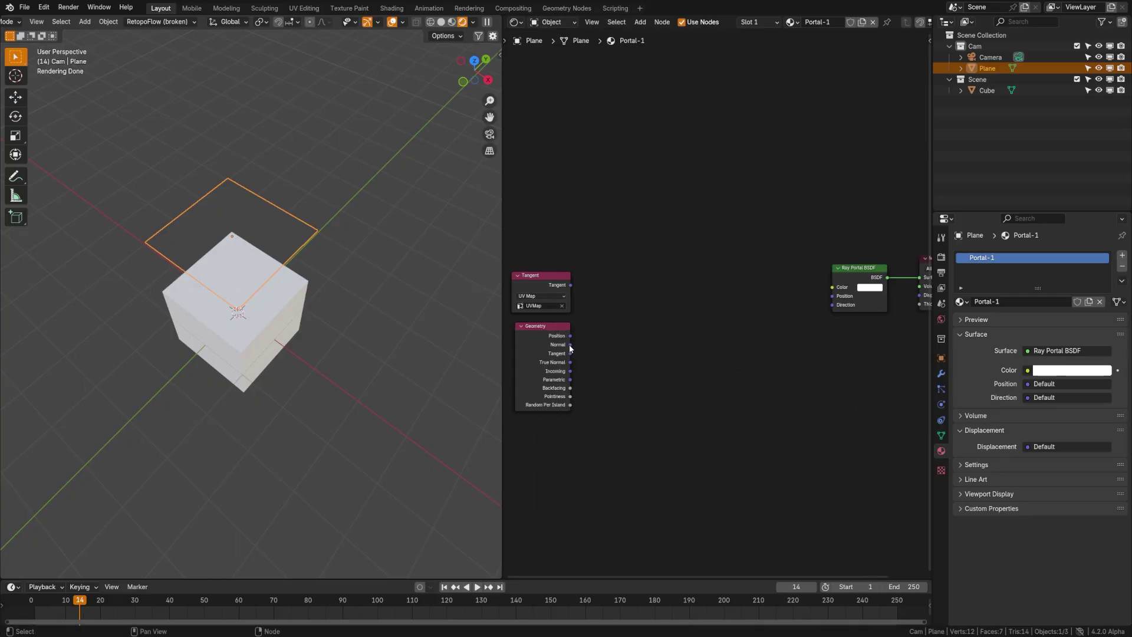
Add a Cross Product node taking the Geometry node's Normal as its first vector and the Tangent node's output as its second
drag(570, 344, 625, 353)
text(cross)
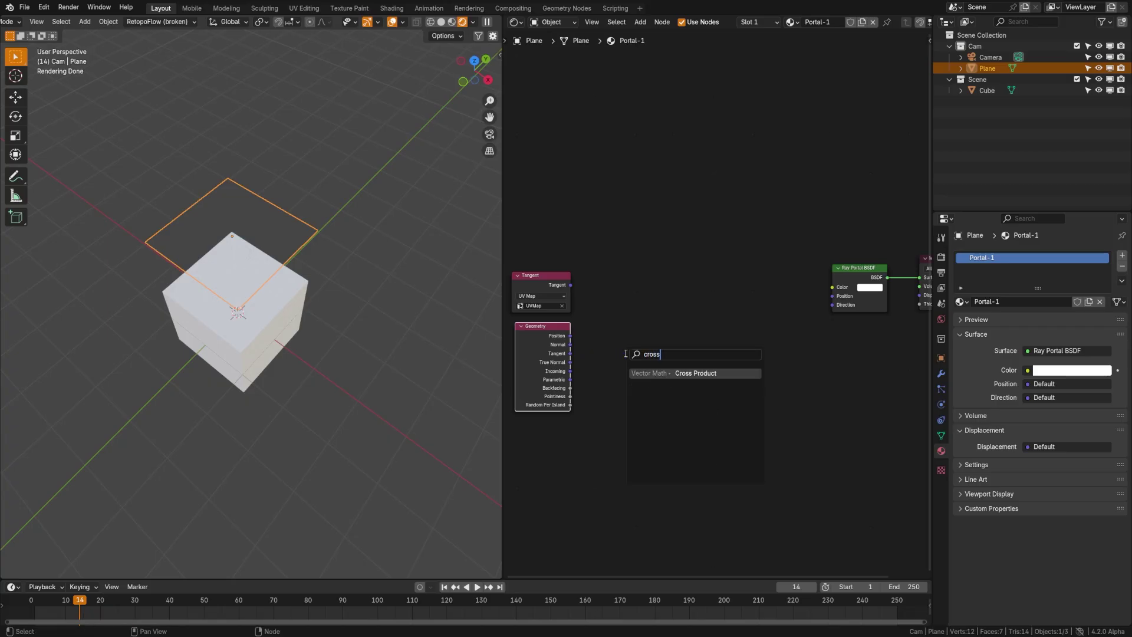
key(Return)
click(606, 338)
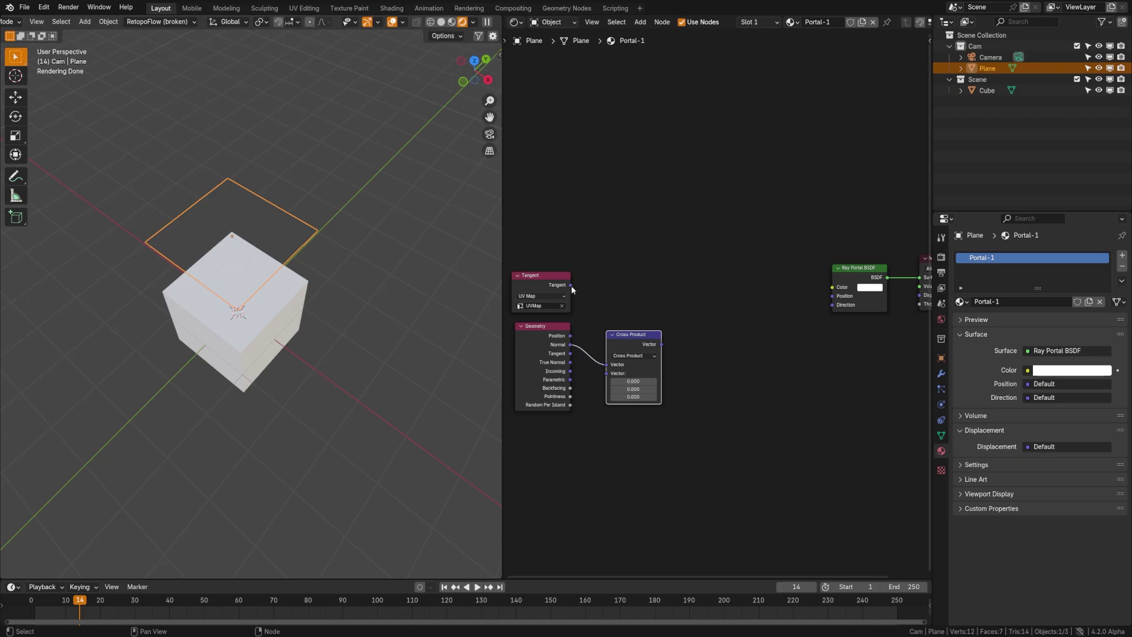
drag(570, 285, 624, 328)
middle_drag(610, 387, 619, 343)
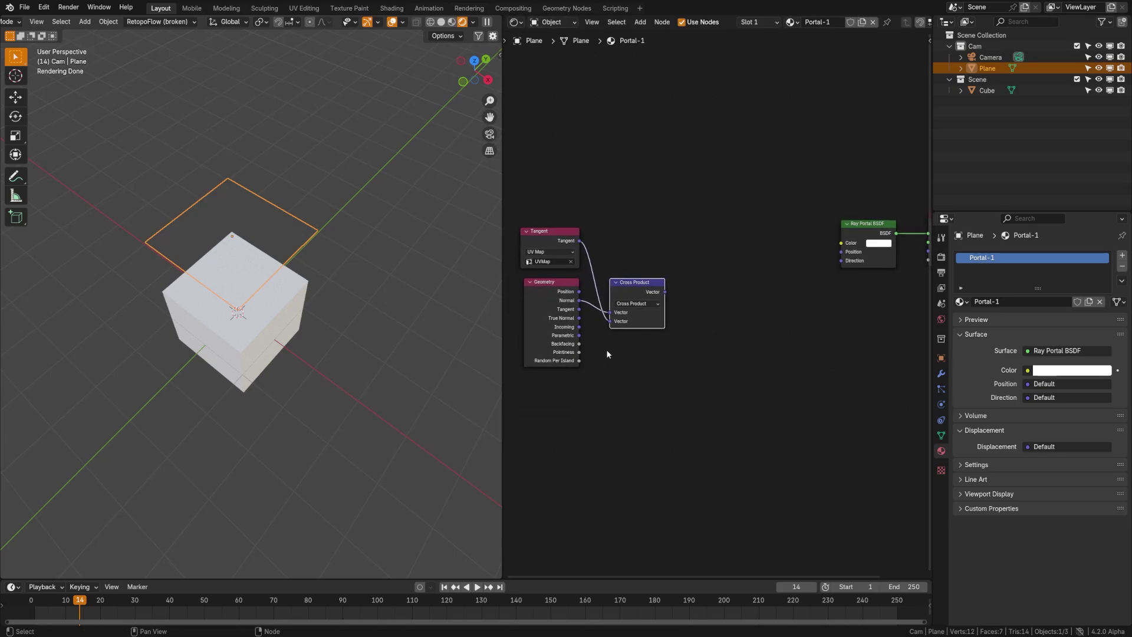
Add a vector Scale node fed by the Geometry node's Incoming output, place it below Cross Product, and set Scale to -1
drag(579, 326, 642, 390)
text(scale)
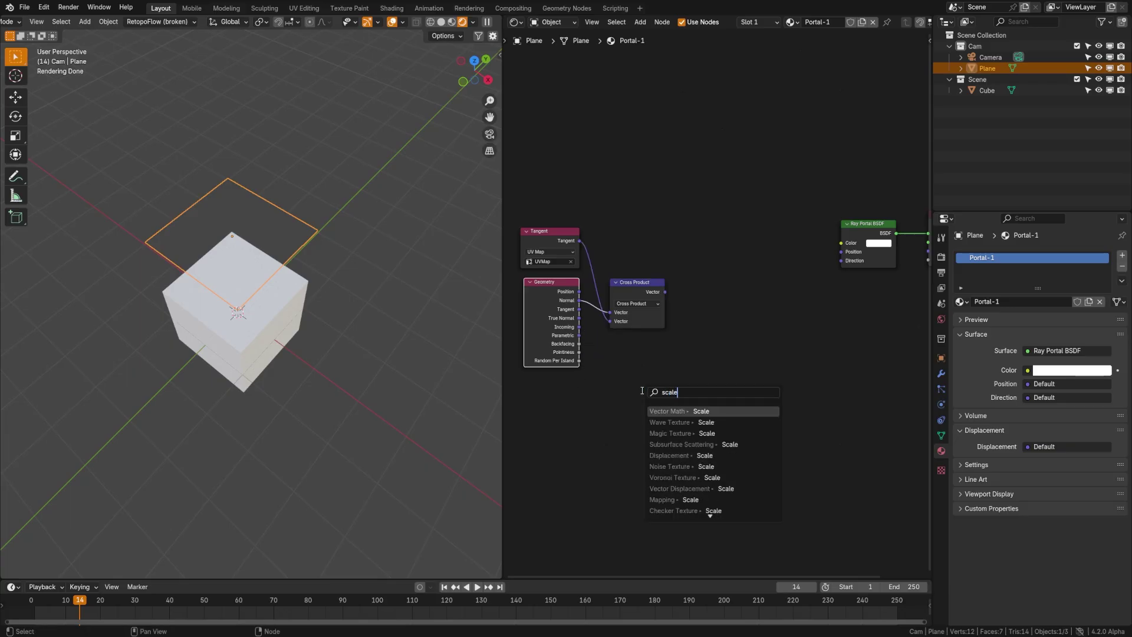
key(Return)
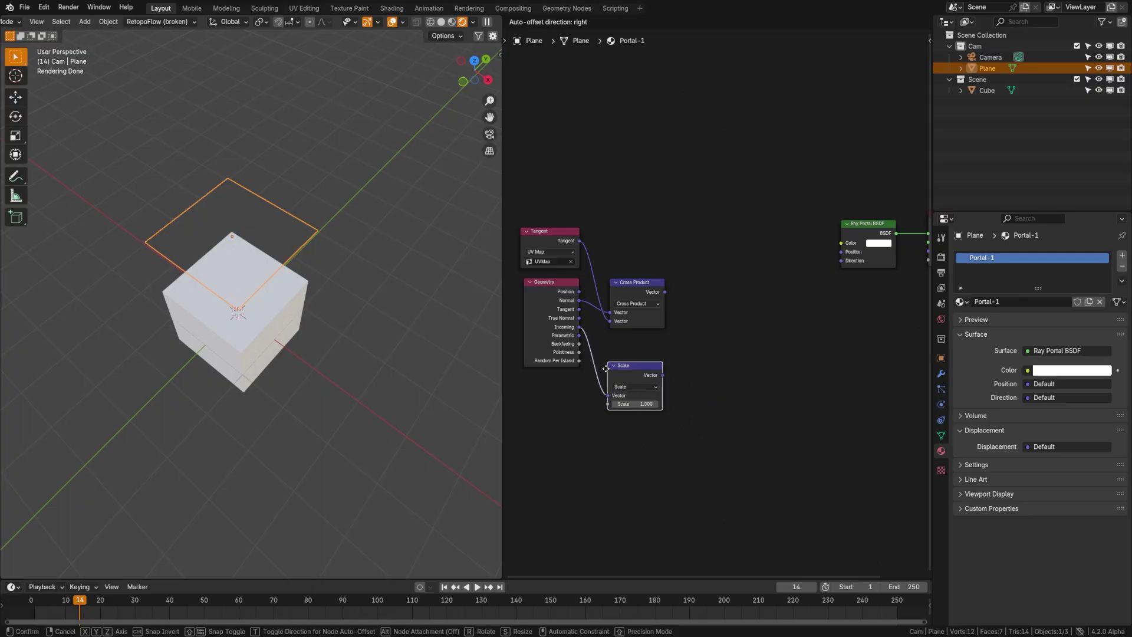
click(605, 370)
drag(625, 365, 628, 357)
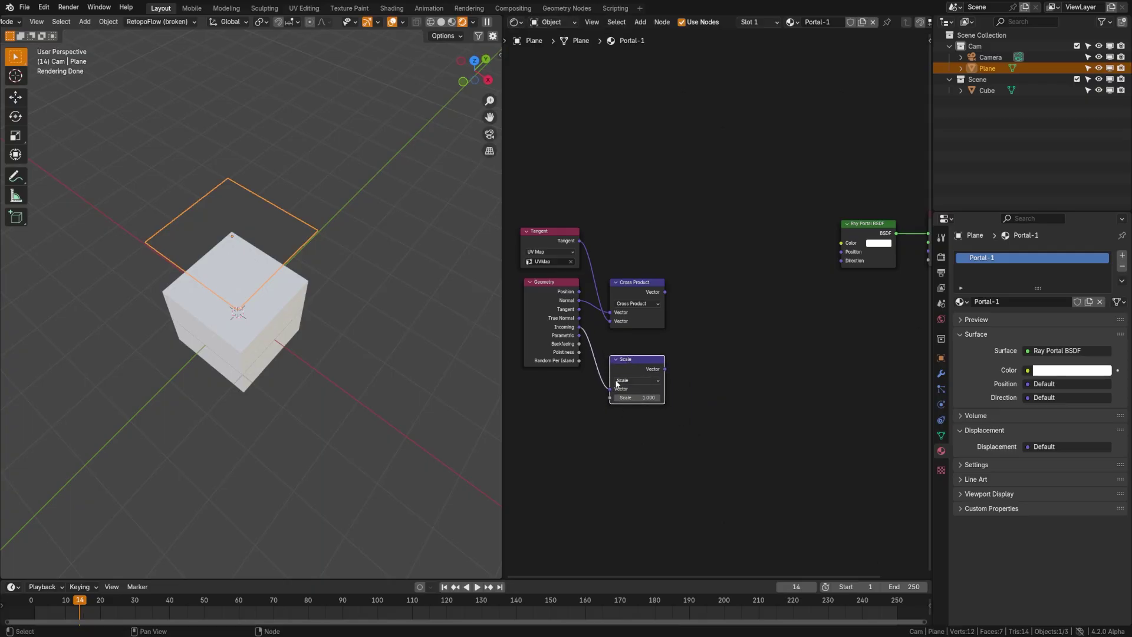
click(632, 398)
key(Return)
drag(632, 358, 634, 356)
Add a Dot Product node beside the Scale node, with the Scale output feeding its second vector
middle_drag(694, 385, 650, 384)
drag(623, 366, 660, 414)
text(dot)
key(Return)
click(660, 357)
drag(689, 361, 680, 366)
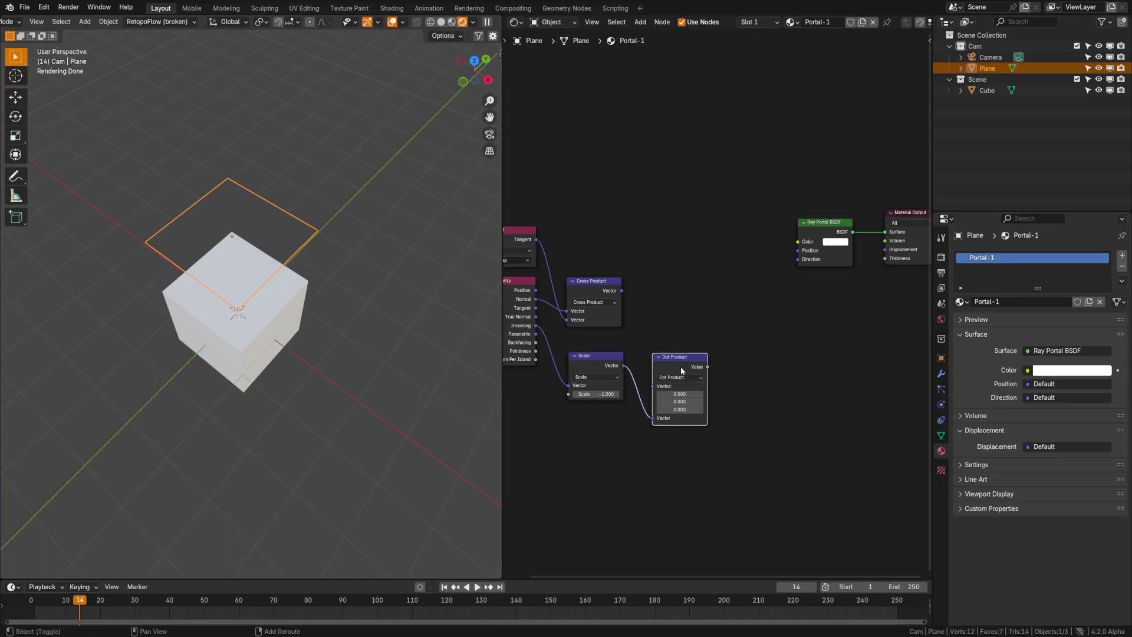
Duplicate the Dot Product node into a column of three and connect the Scale output to each one's second vector
key(shift+d)
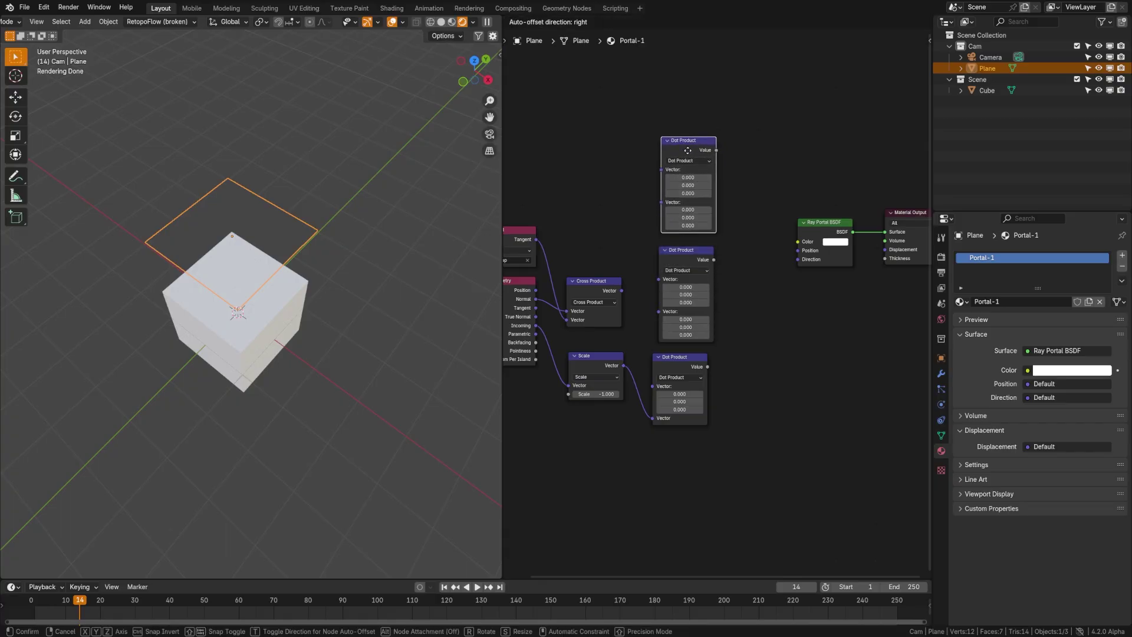
click(687, 150)
drag(623, 366, 661, 201)
drag(683, 150, 680, 173)
drag(679, 361, 689, 353)
middle_drag(690, 356, 669, 370)
middle_drag(578, 340, 638, 337)
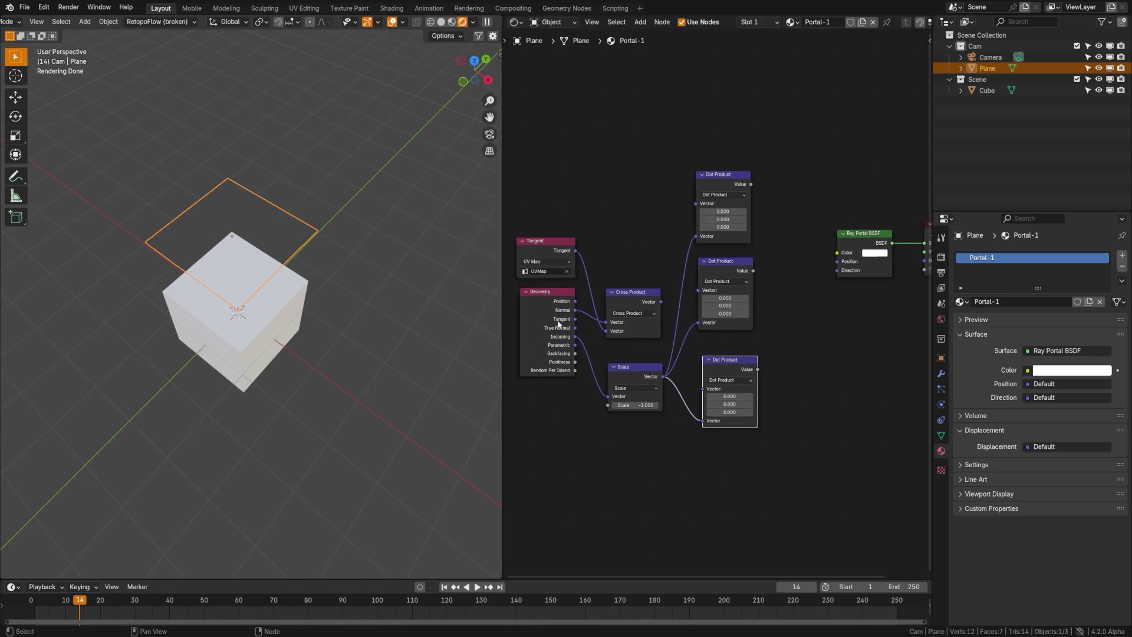
Connect the Geometry node's Normal to the first vector of the lowest Dot Product and tidy the node placement
click(574, 314)
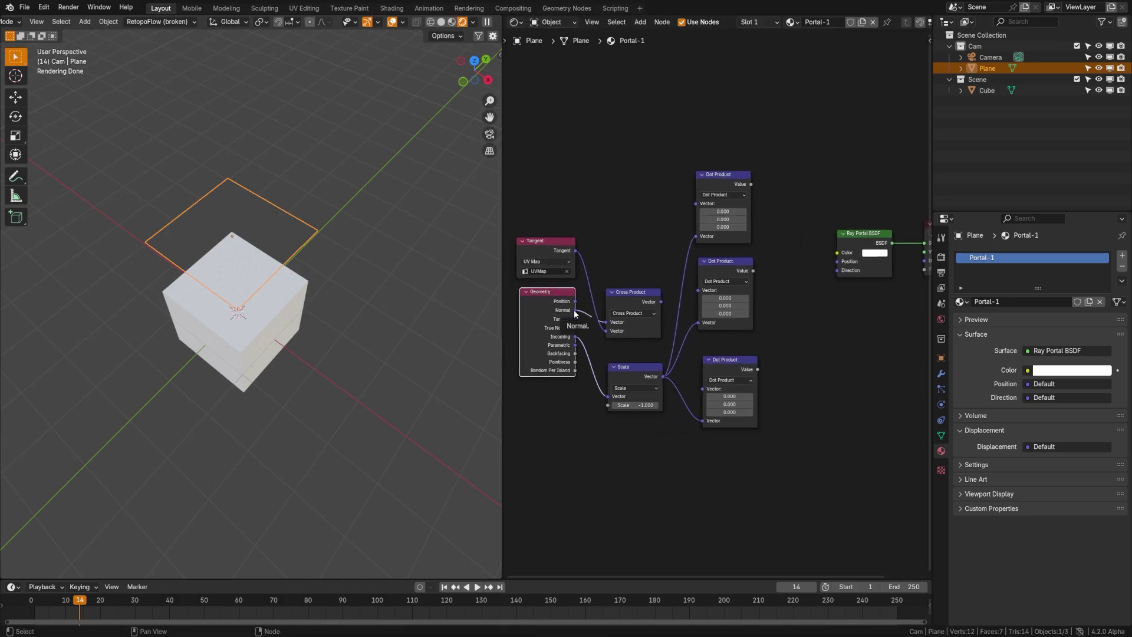
drag(575, 314, 702, 388)
drag(629, 368, 632, 377)
drag(728, 362, 728, 364)
Connect Cross Product to the middle Dot Product's first vector and Tangent to the upper one's, aligning the three Dot Product nodes
drag(709, 271, 709, 281)
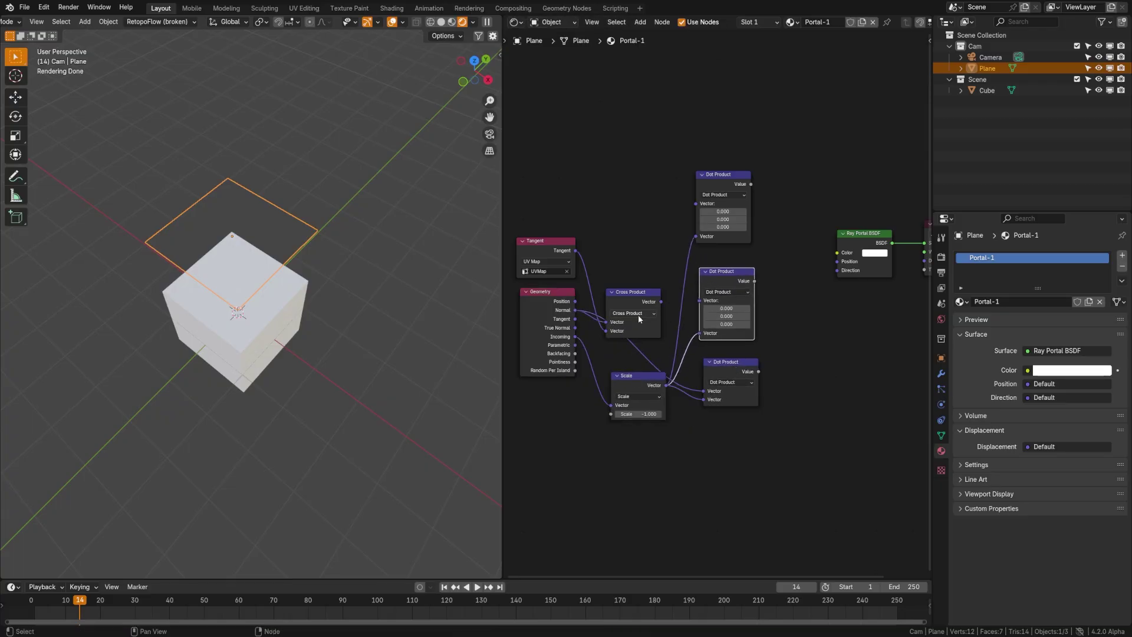
drag(646, 304, 734, 281)
middle_drag(734, 281, 737, 313)
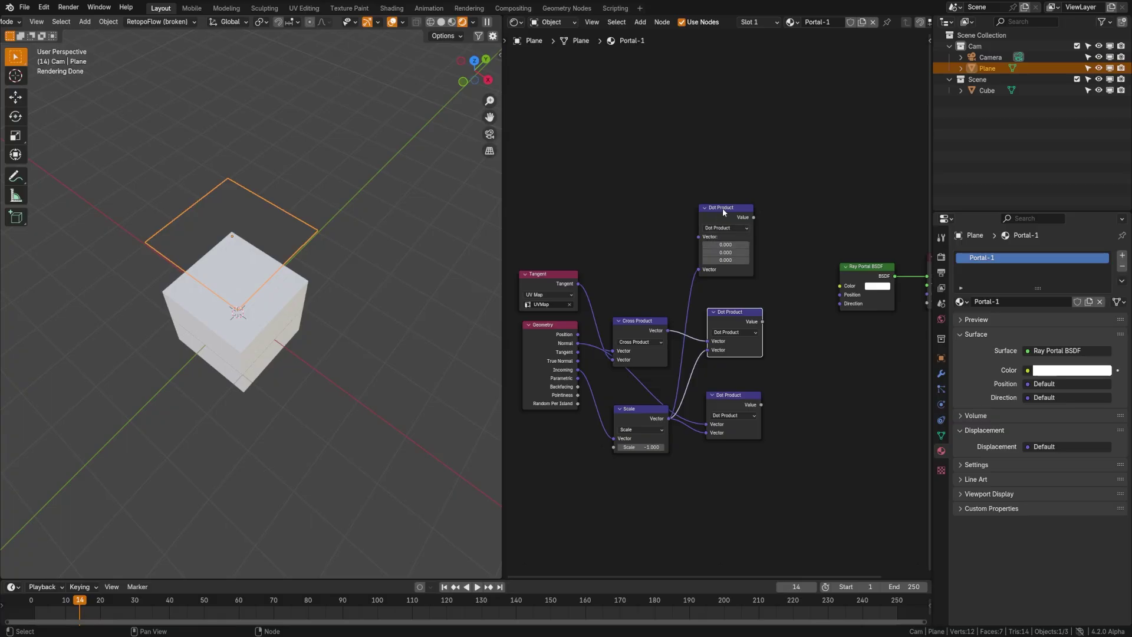
drag(722, 207, 728, 226)
drag(578, 284, 731, 250)
drag(730, 398, 730, 372)
Move the Ray Portal BSDF and Material Output nodes farther from the Dot Product nodes to make room between them
middle_drag(778, 360, 595, 363)
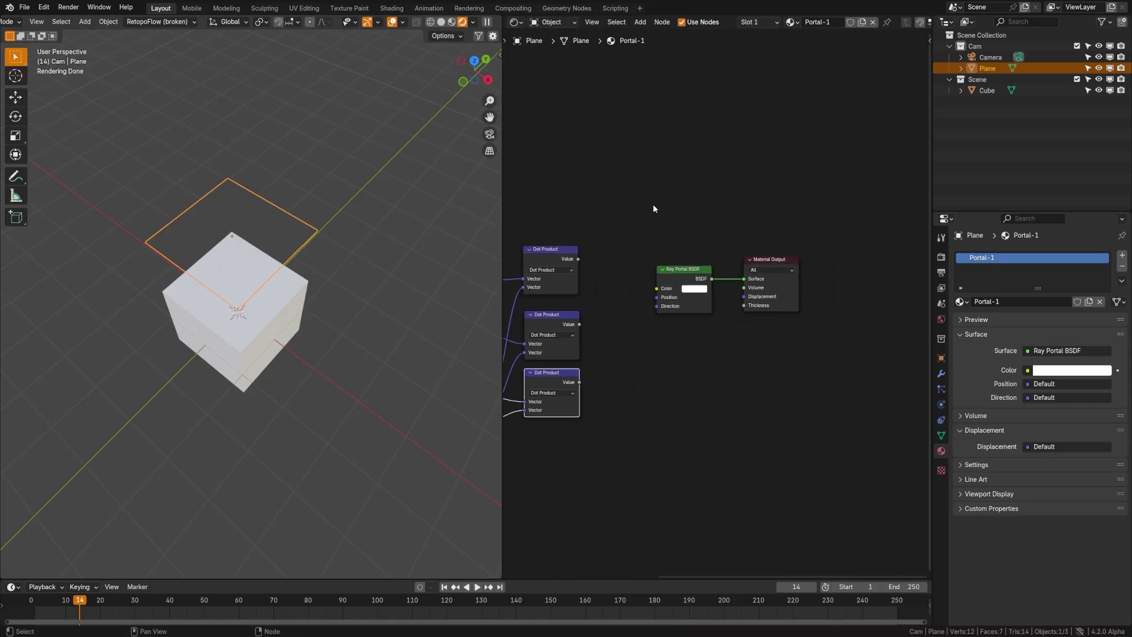
drag(653, 206, 752, 352)
key(g)
click(819, 333)
Add a Combine XYZ node, feed its X, Y and Z from the three Dot Products, and connect it to the Ray Portal's Direction
middle_drag(670, 346, 746, 342)
key(shift+a)
text(combine xyz)
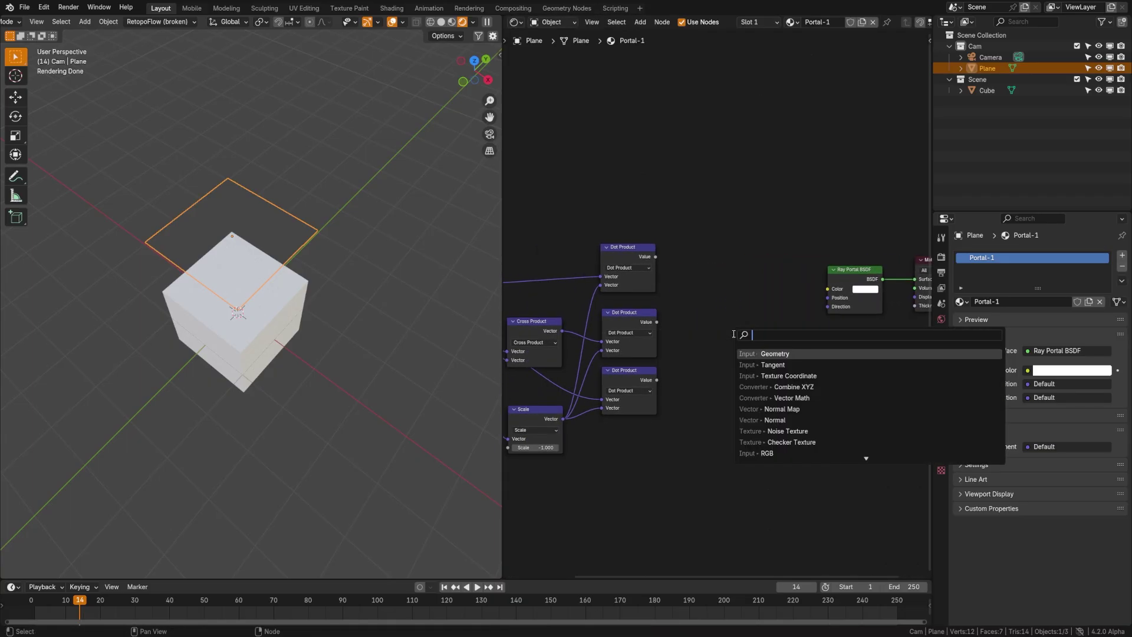
key(Return)
click(705, 296)
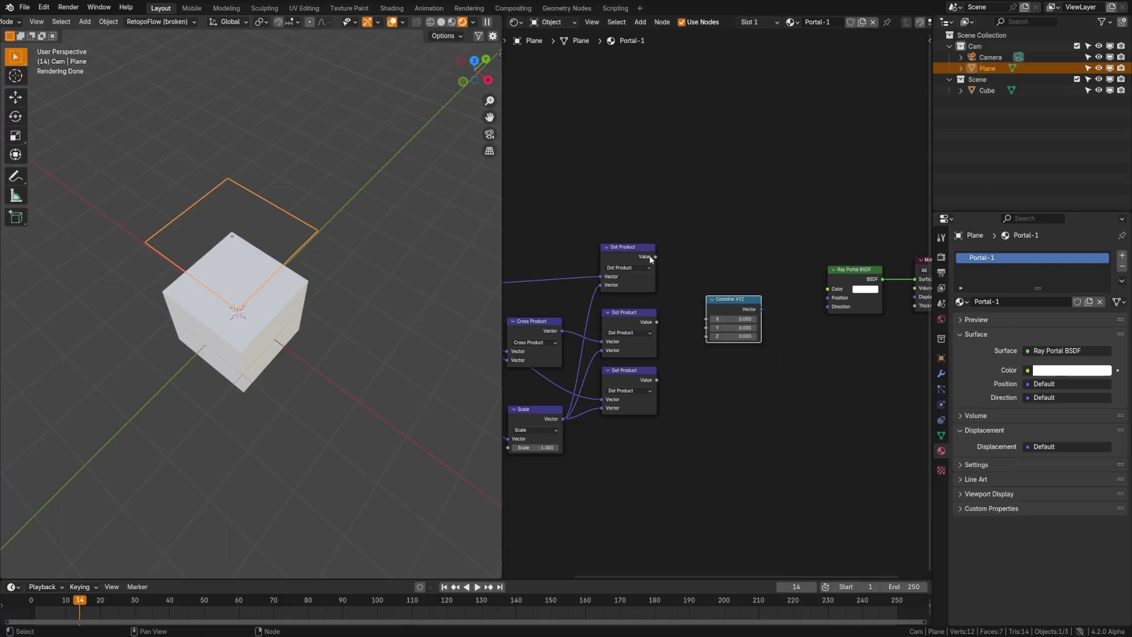
drag(655, 256, 704, 329)
drag(656, 380, 827, 307)
middle_drag(220, 284, 425, 304)
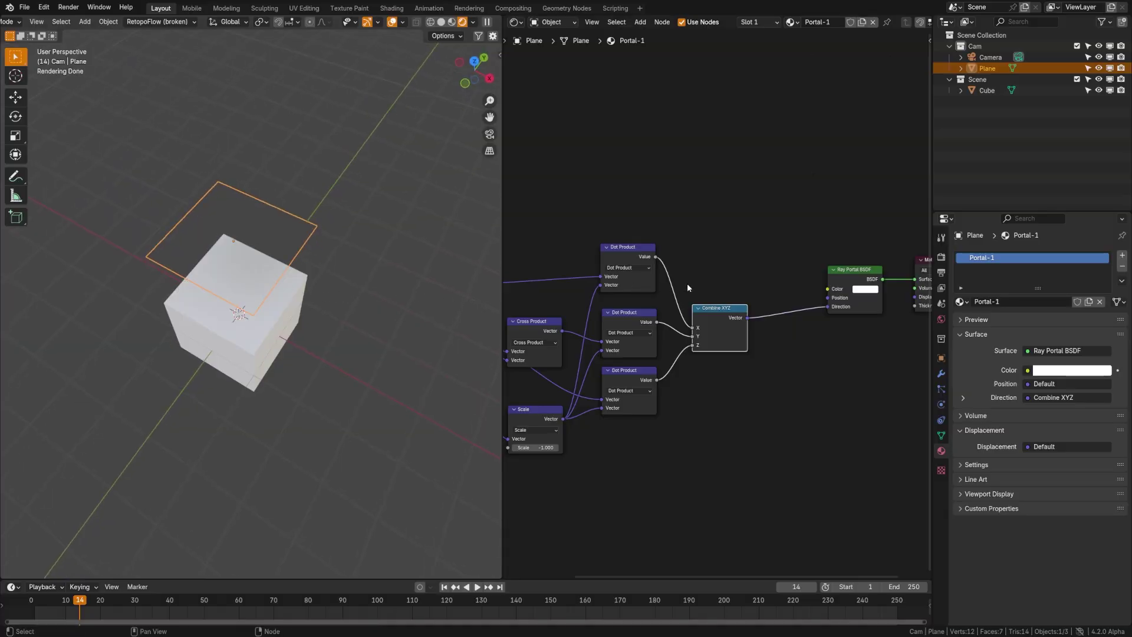
Add a Texture Coordinate node above the Dot Product nodes
shift+scroll(737, 298, up, 3)
key(shift+a)
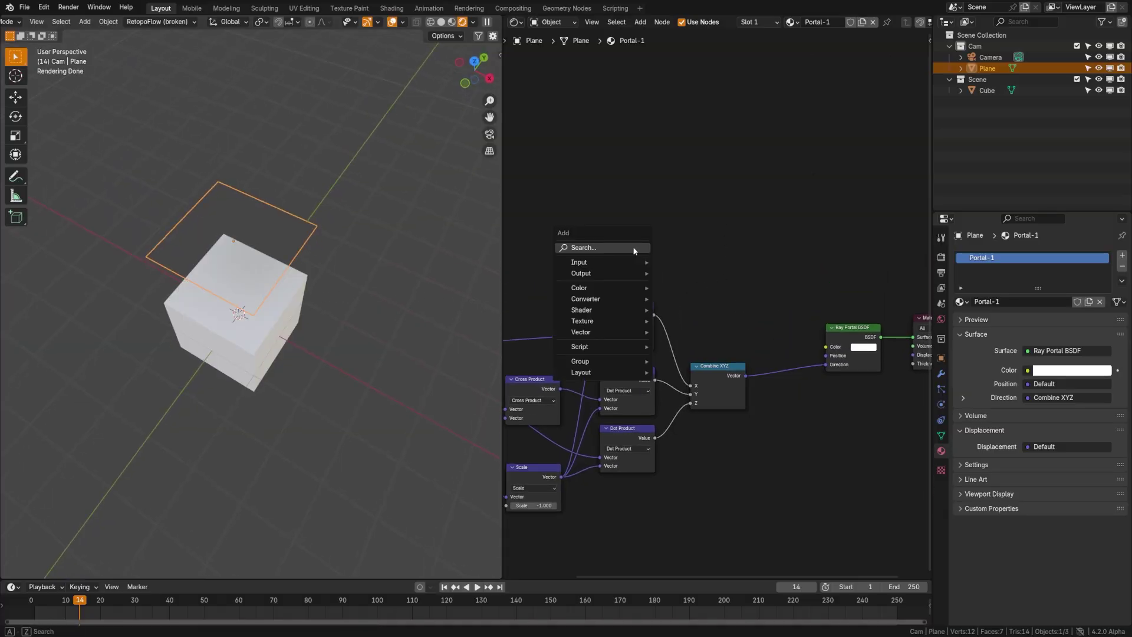
click(633, 248)
text(txture)
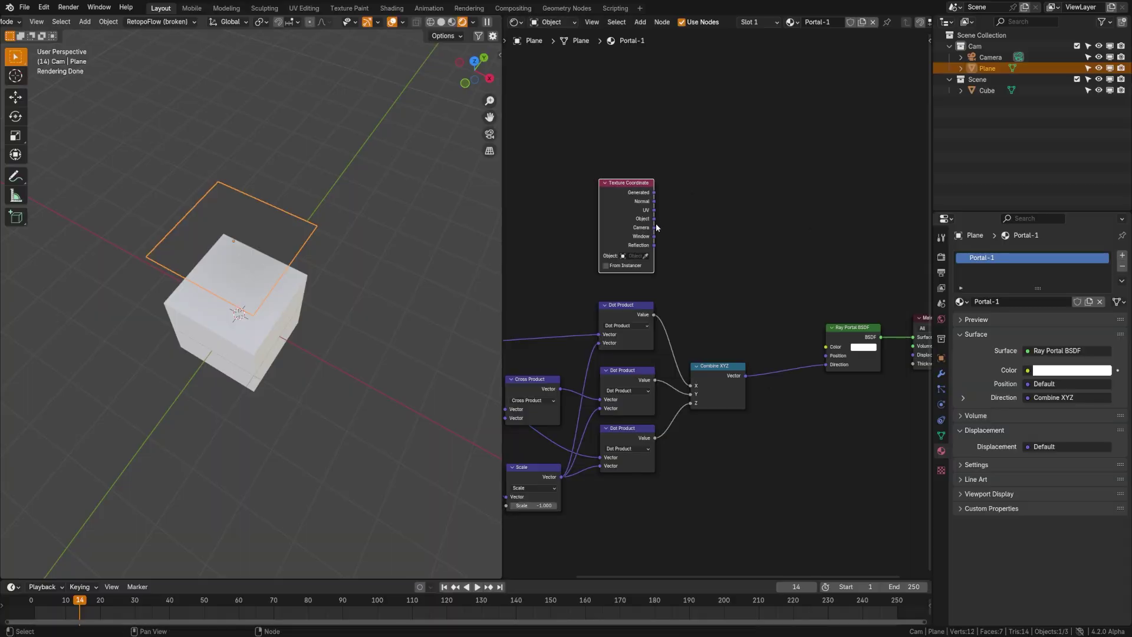
Add a Mapping node fed by Texture Coordinate's Object output and connect its Vector to the Ray Portal BSDF's Position
key(shift+a)
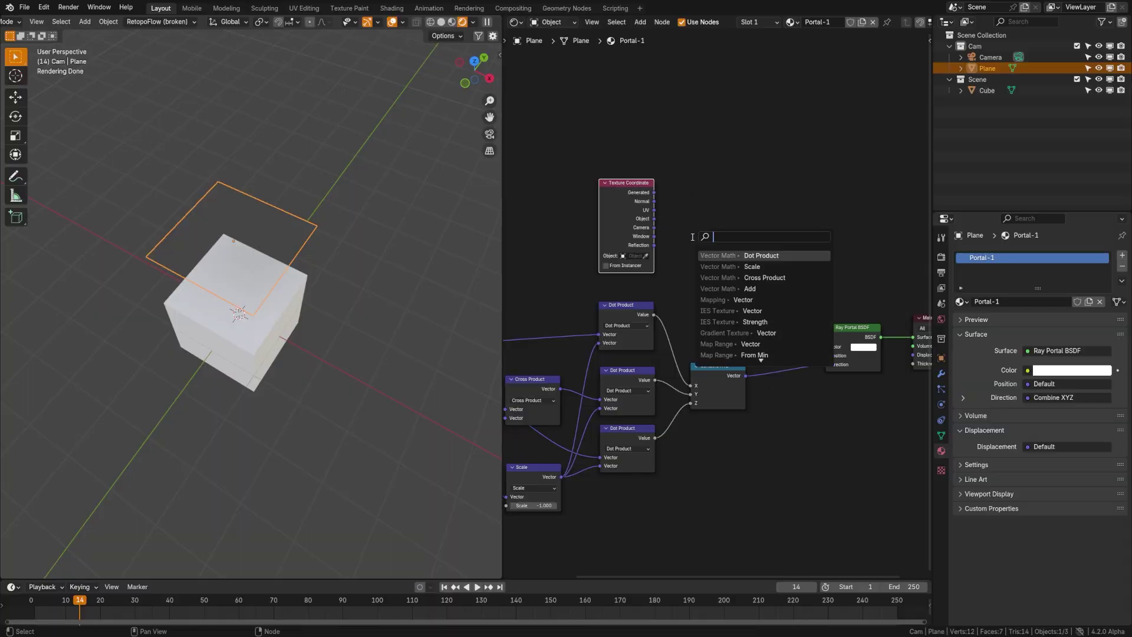
text(mappin)
key(Return)
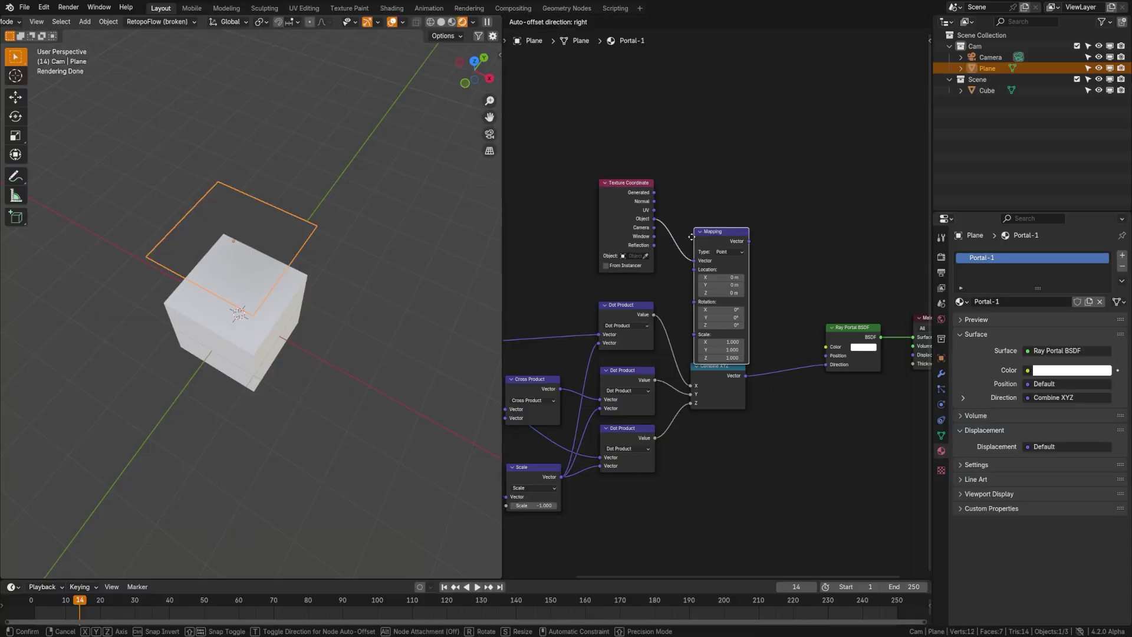
click(688, 195)
drag(746, 200, 823, 351)
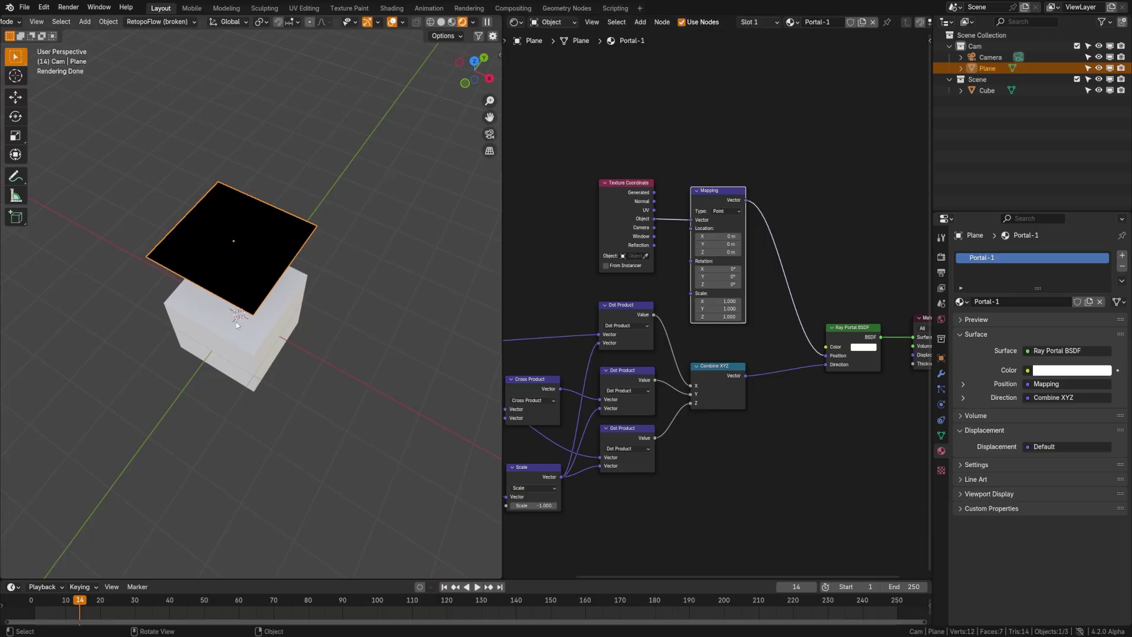
click(242, 357)
key(g)
key(z)
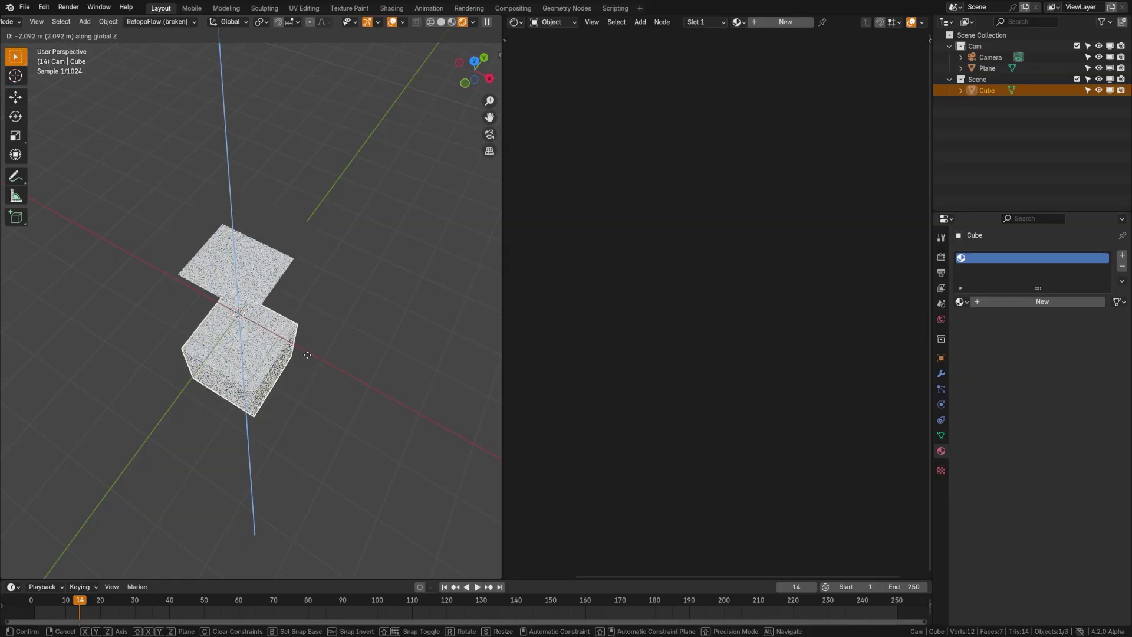
right_click(307, 354)
click(289, 236)
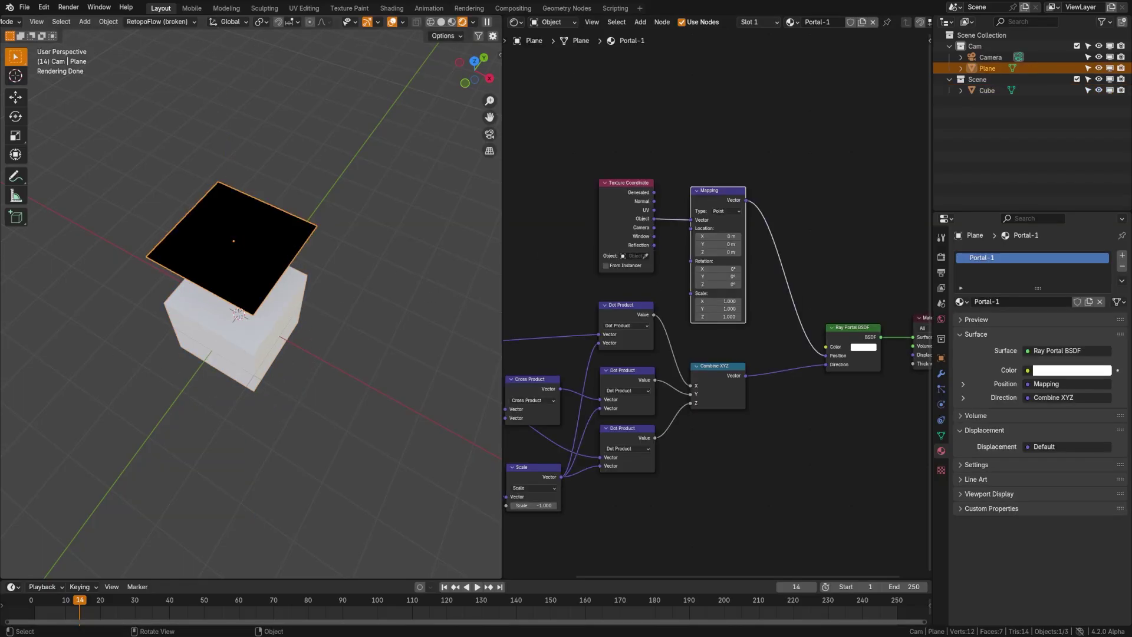
drag(718, 252, 775, 252)
Select the cube and change the shader editor area into a 3D viewport showing the right orthographic view
click(271, 324)
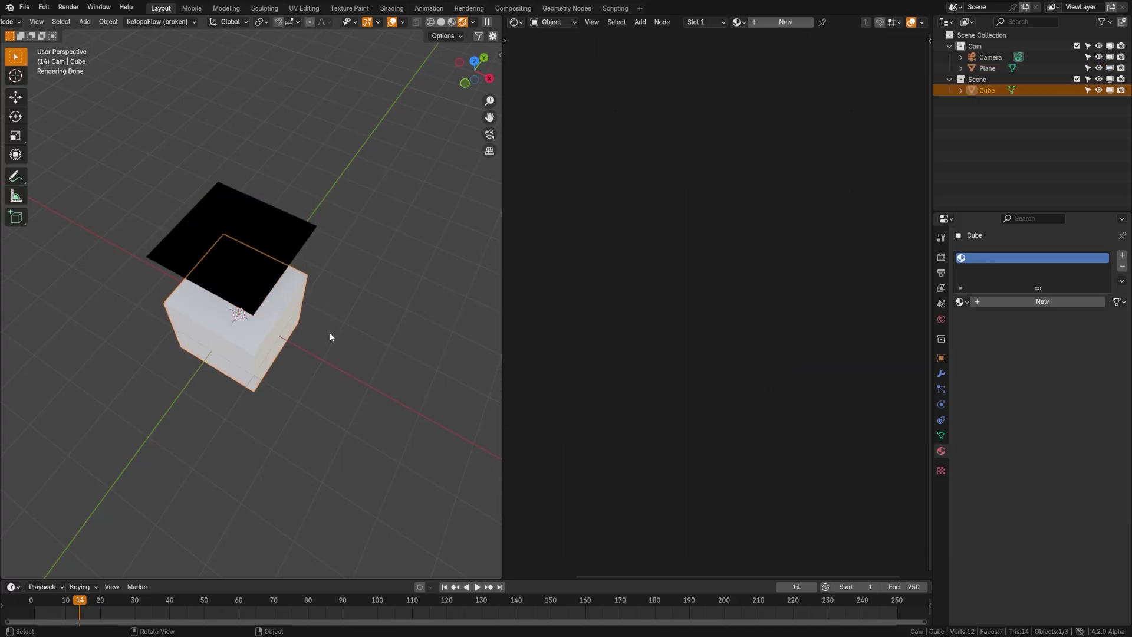
click(514, 22)
click(551, 52)
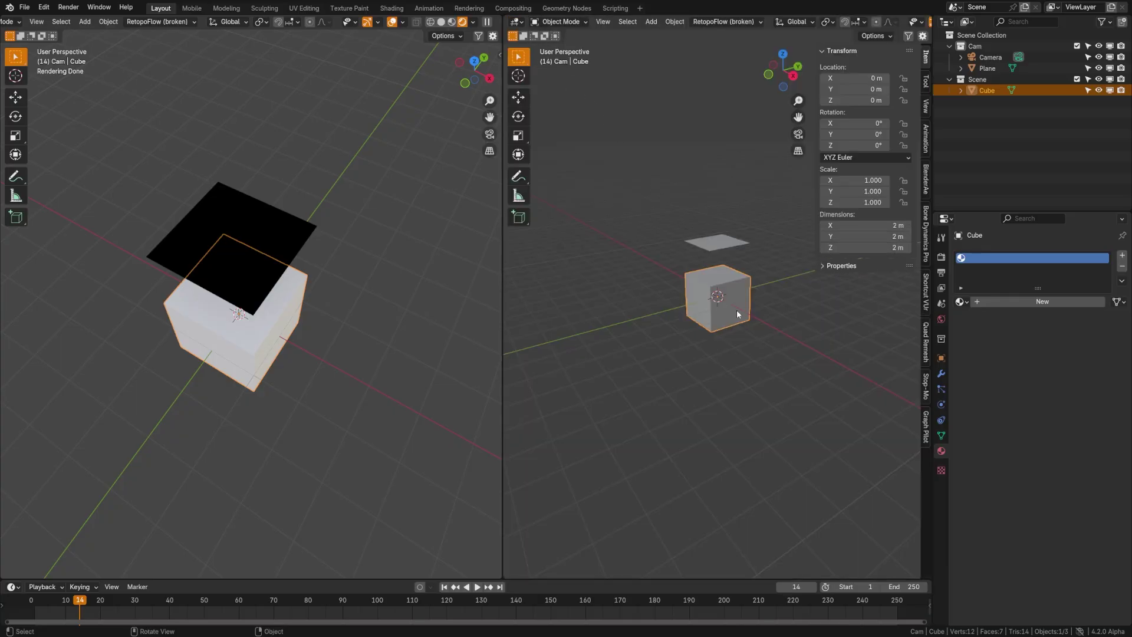
key(KP_3)
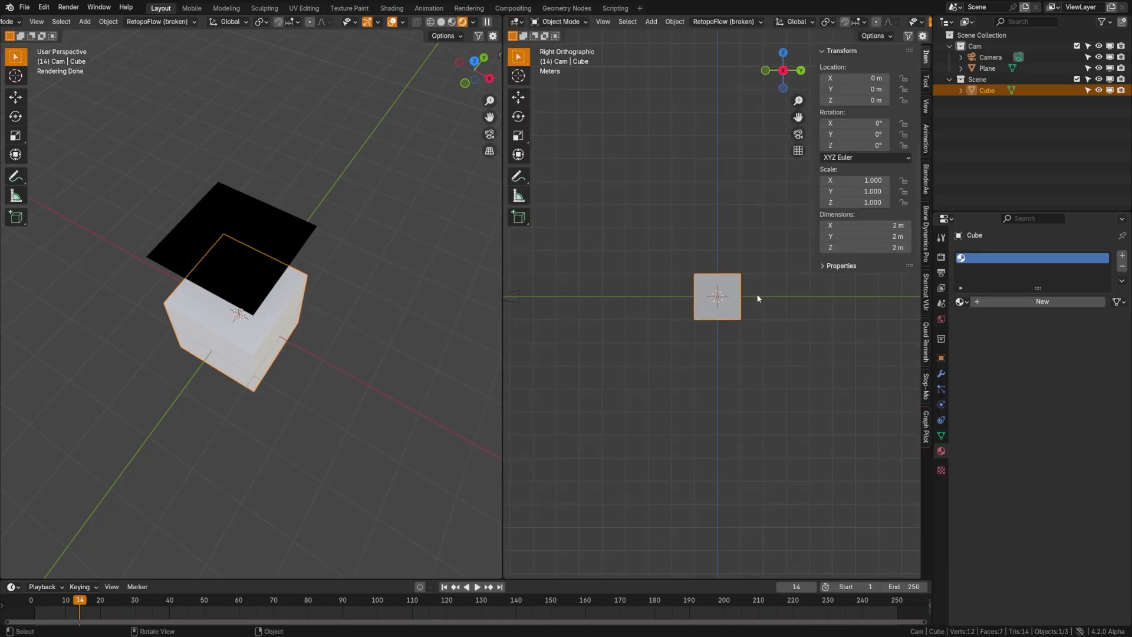
Move the cube down along Z by about 1.01 m so its top face sits at the world origin
scroll(738, 289, up, 5)
key(g)
key(z)
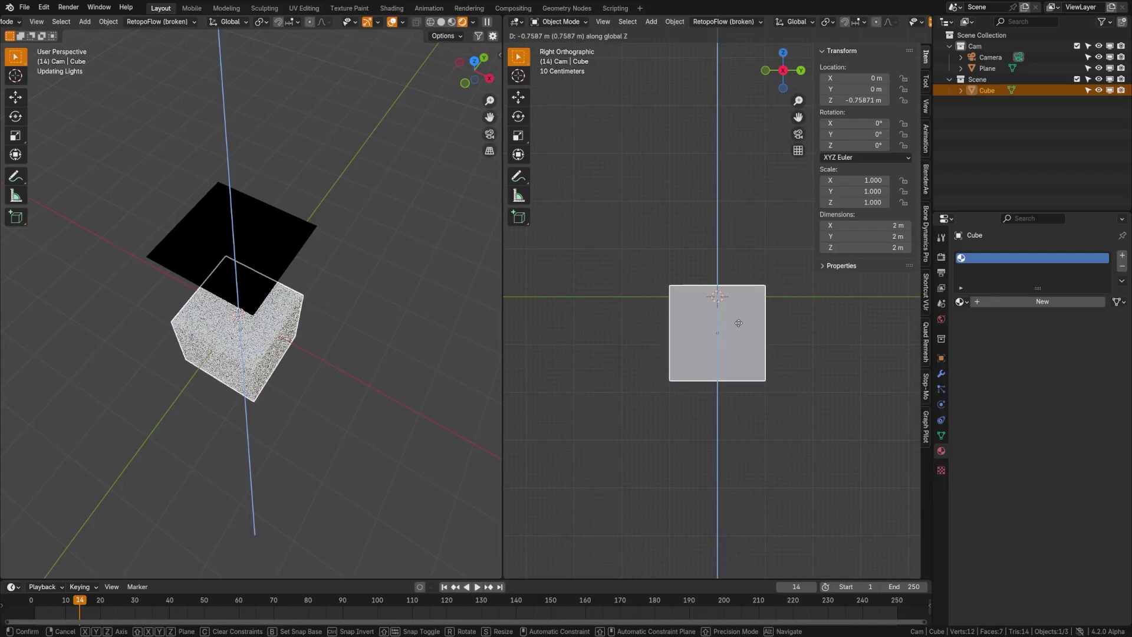
click(738, 333)
mouse_move(244, 274)
middle_down()
mouse_move(257, 302)
mouse_move(242, 285)
middle_up()
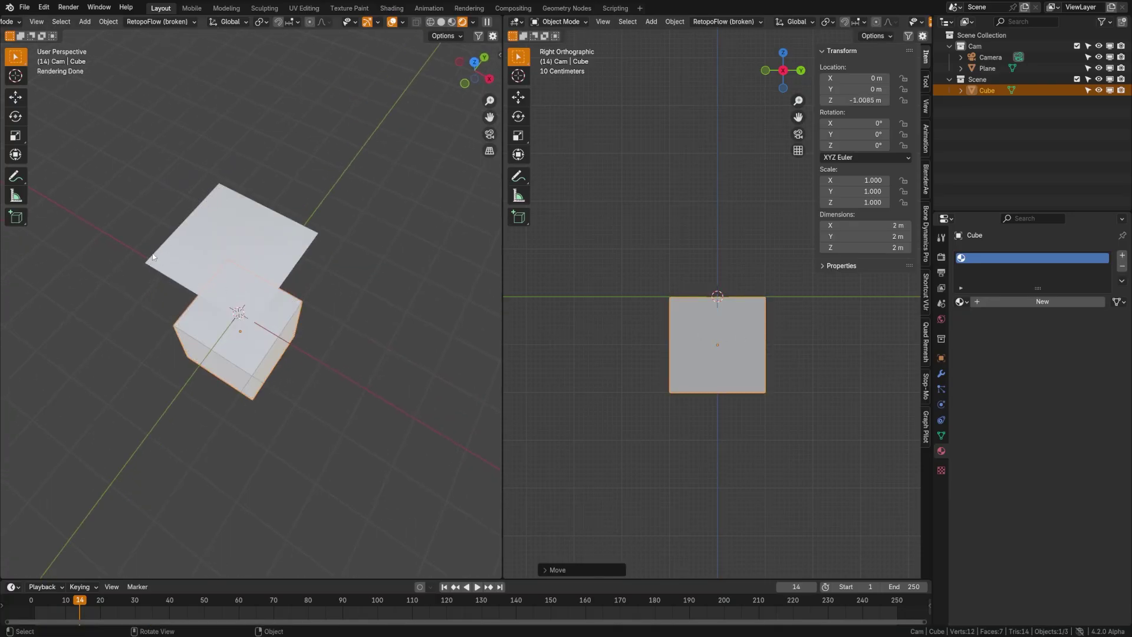
middle_drag(329, 299, 300, 254)
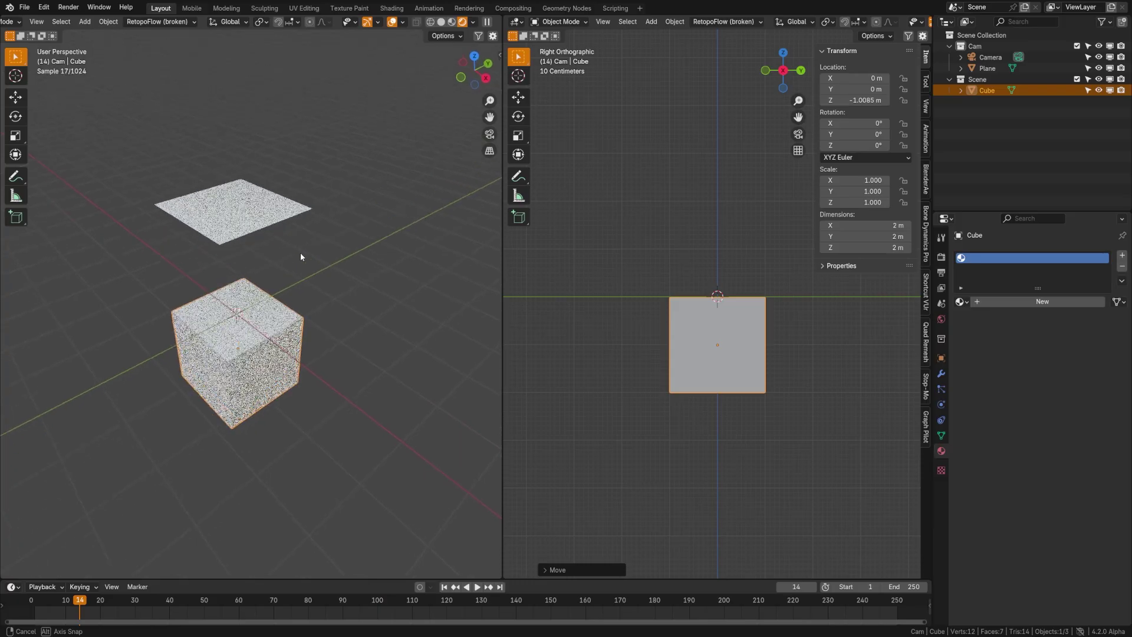
click(260, 227)
key(g)
key(z)
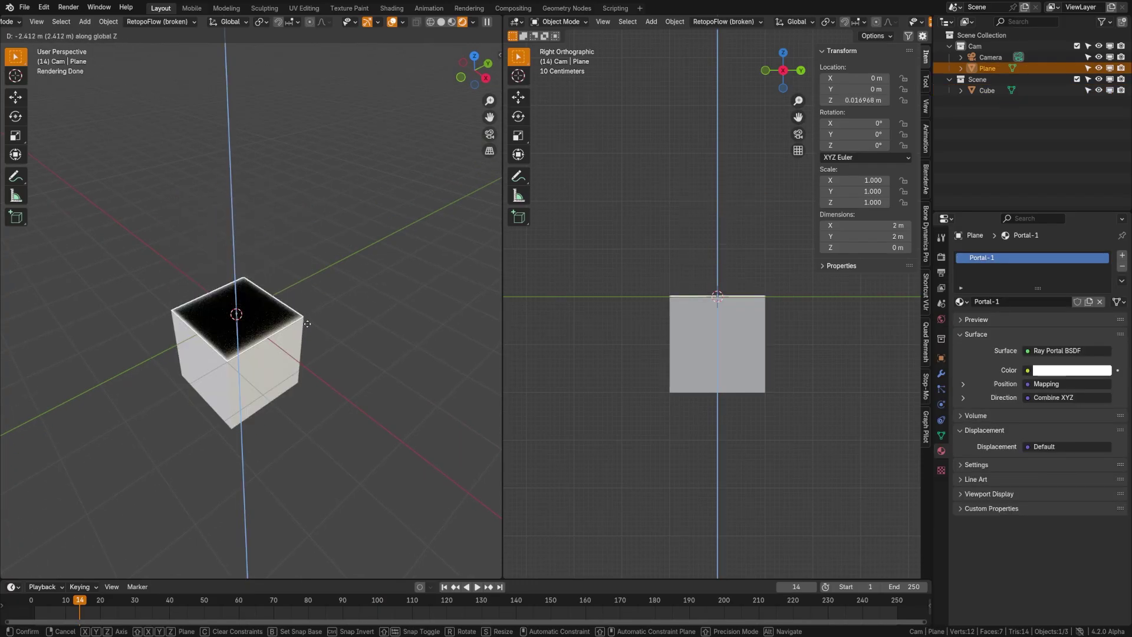
right_click(307, 323)
middle_drag(307, 324, 316, 336)
Put the cube into Edit Mode with face selection
click(278, 350)
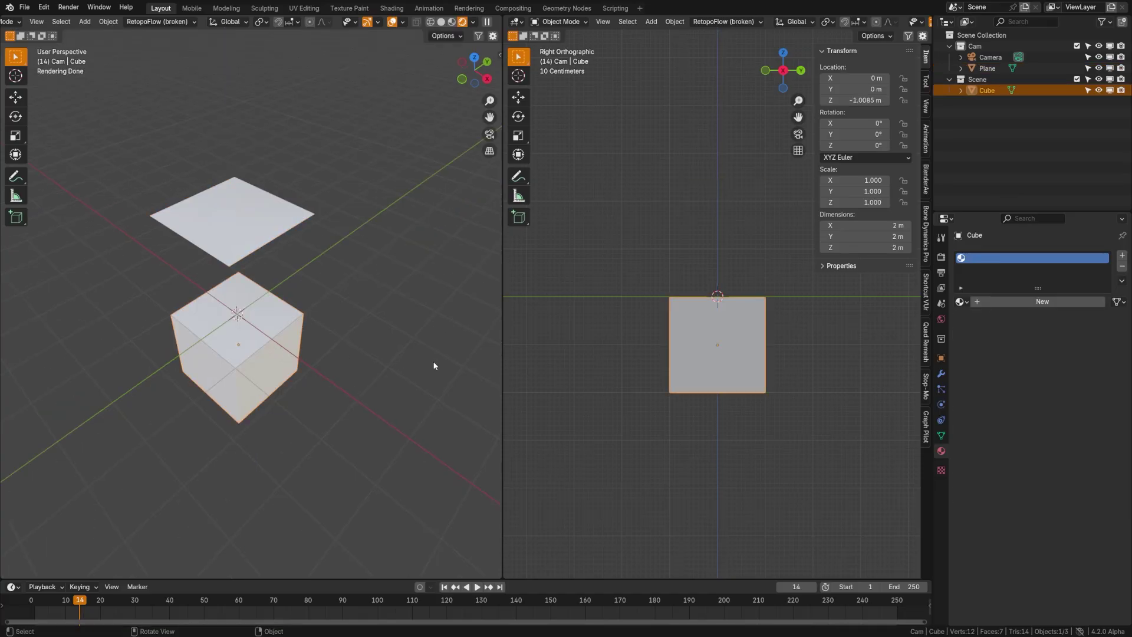
middle_drag(706, 301, 724, 352)
key(ctrl+Tab)
click(884, 363)
key(3)
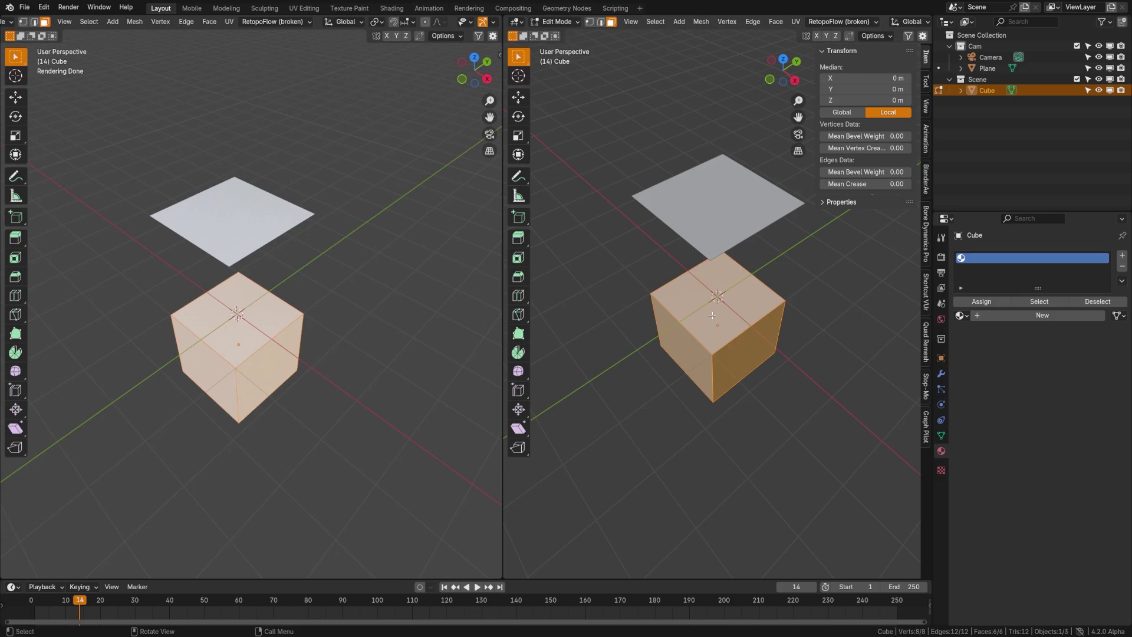
Inset the cube's top face to leave a thin rim and extrude the inner face downward to hollow out the cube
click(716, 339)
key(i)
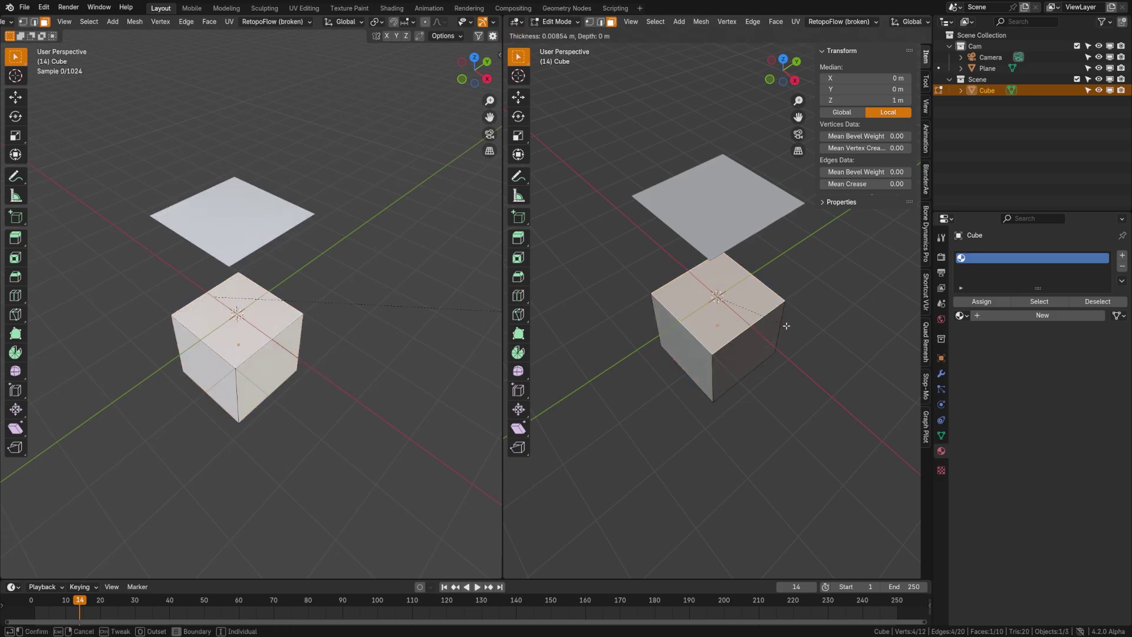
click(779, 323)
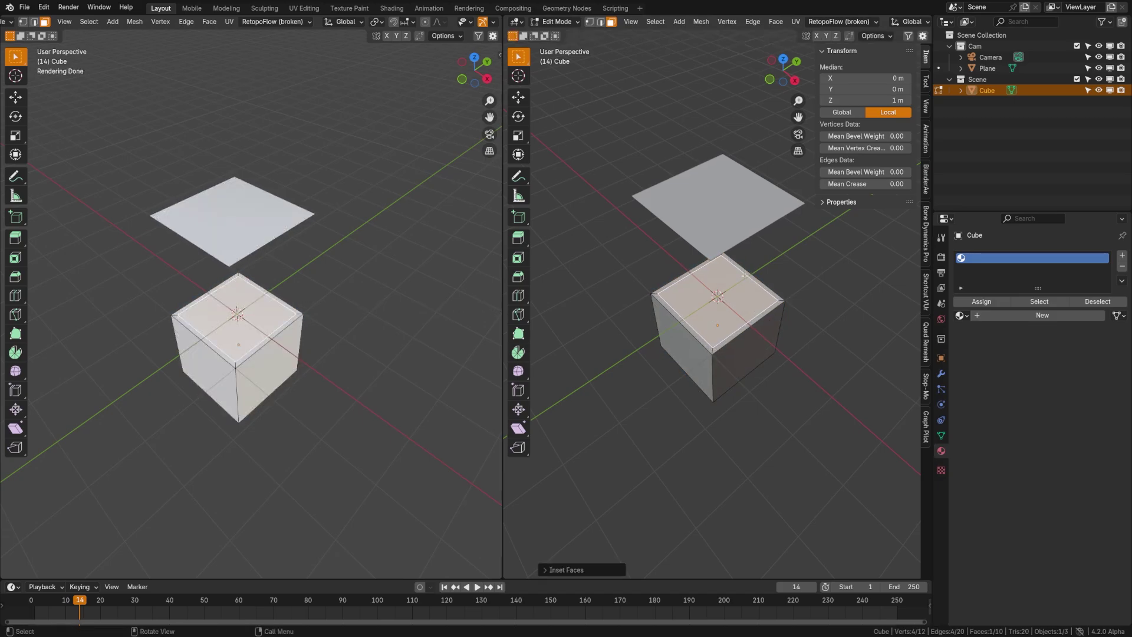
key(e)
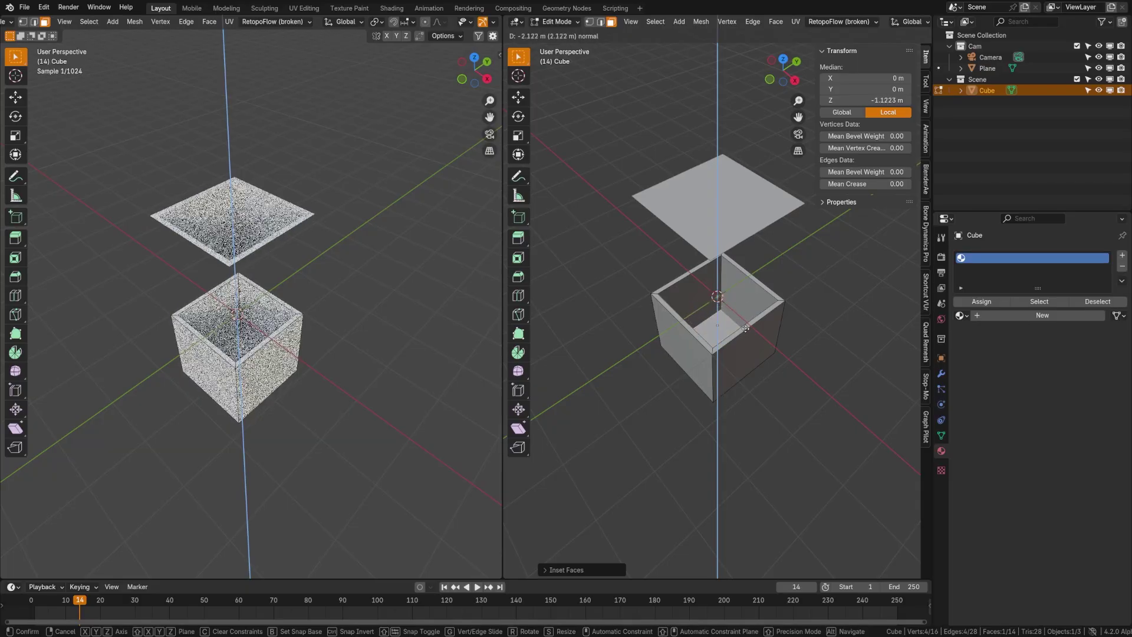
click(664, 319)
Return to Object Mode, select the plane above the cube and save the file
middle_drag(251, 257, 253, 286)
key(Tab)
click(247, 284)
key(ctrl+s)
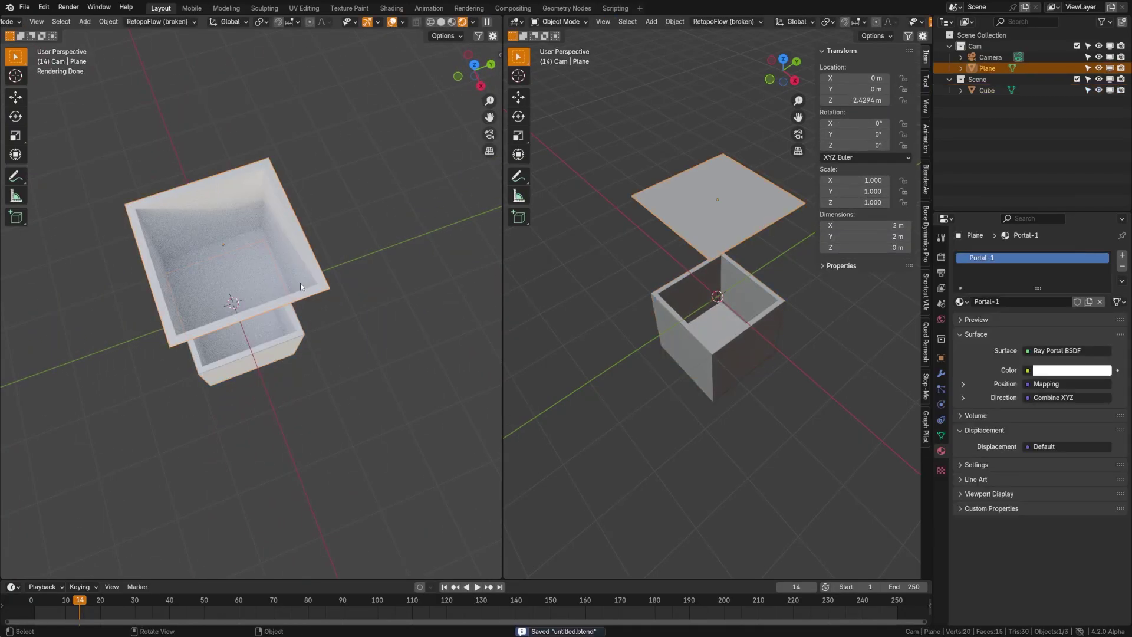
Try moving the plane away from the cube and rotating it about 57° around X to test the portal
middle_drag(300, 287, 337, 292)
key(g)
click(161, 206)
key(r)
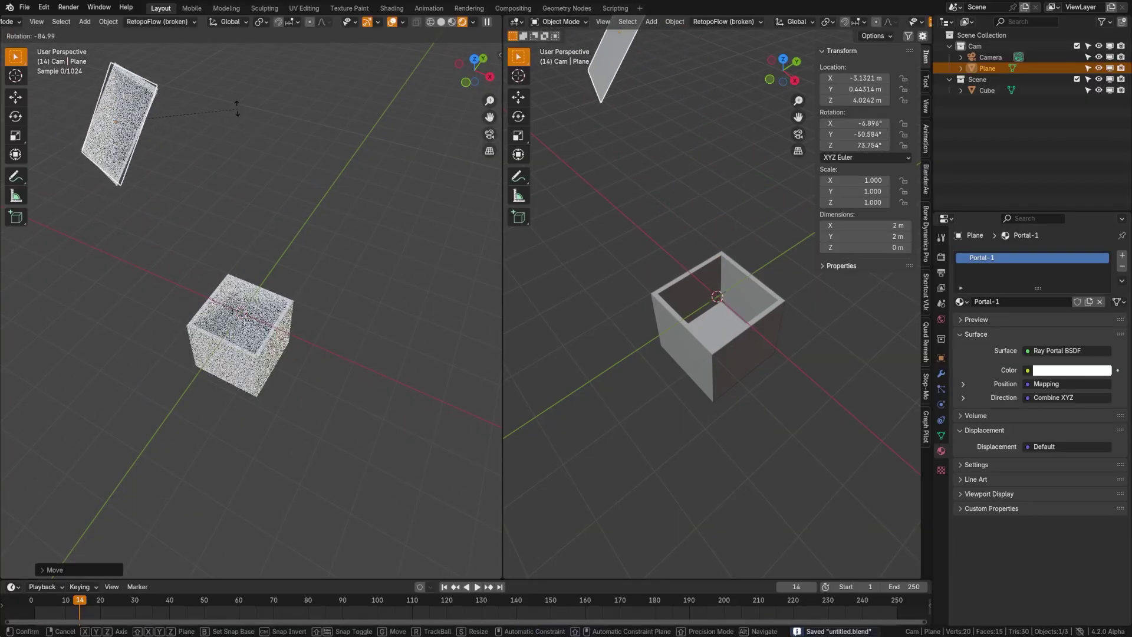
right_click(232, 107)
middle_drag(233, 107, 300, 196)
click(15, 116)
drag(306, 191, 336, 239)
middle_drag(377, 239, 289, 261)
middle_drag(365, 424, 284, 388)
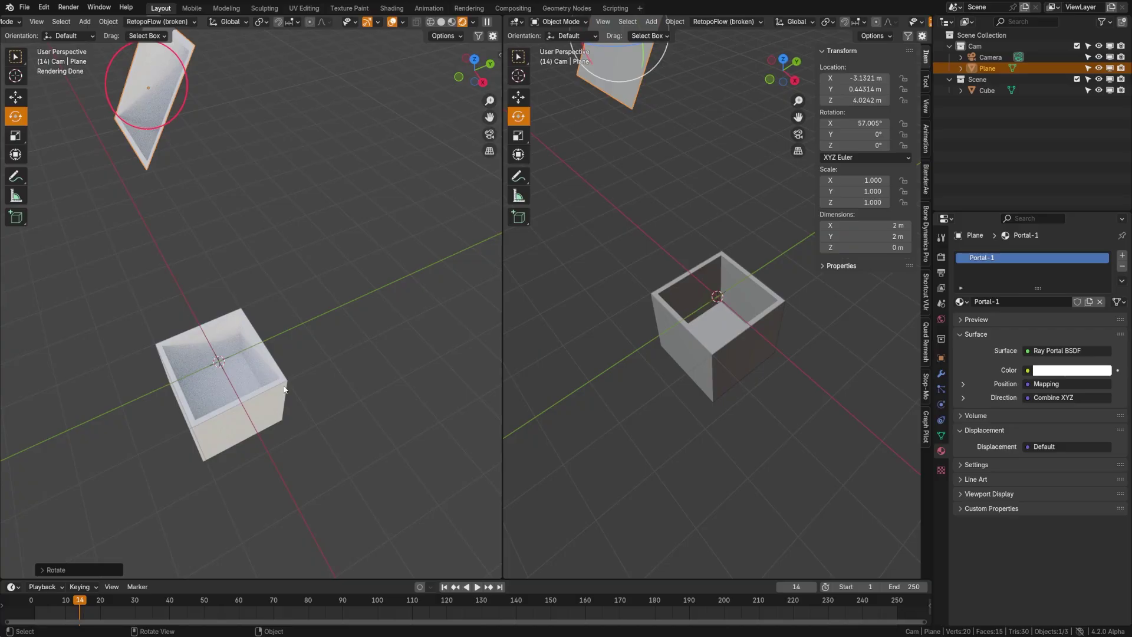
Undo the plane's rotation and move, and save the file
key(ctrl+z)
key(ctrl+z)
key(ctrl+s)
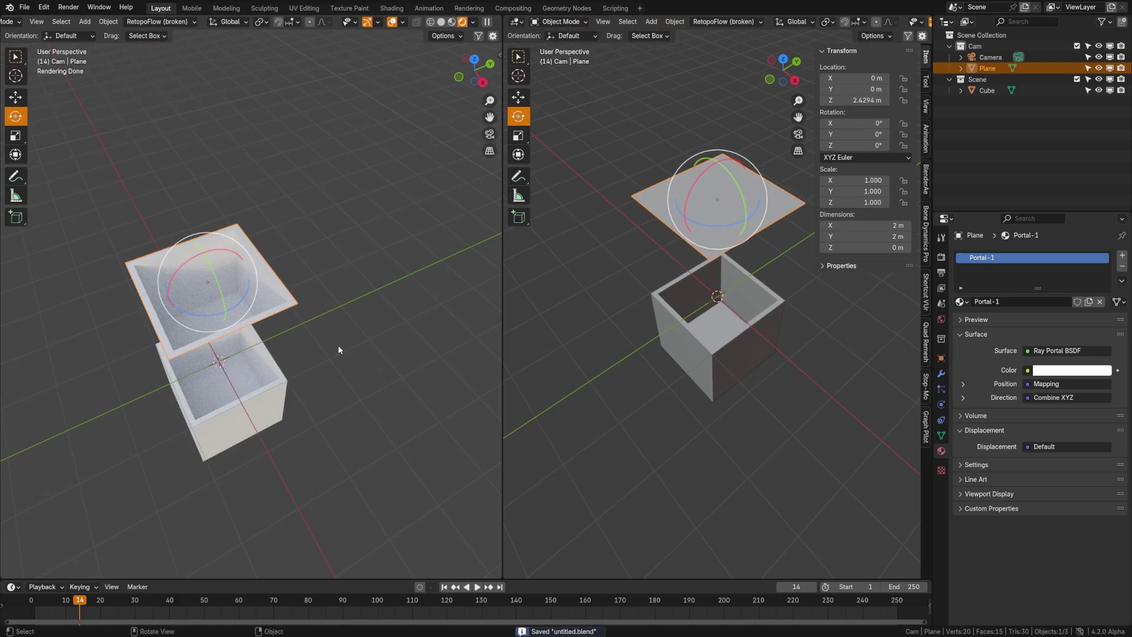
Rename the plane object to Portal-1 and save the file
key(KP_1)
middle_drag(339, 349, 224, 295)
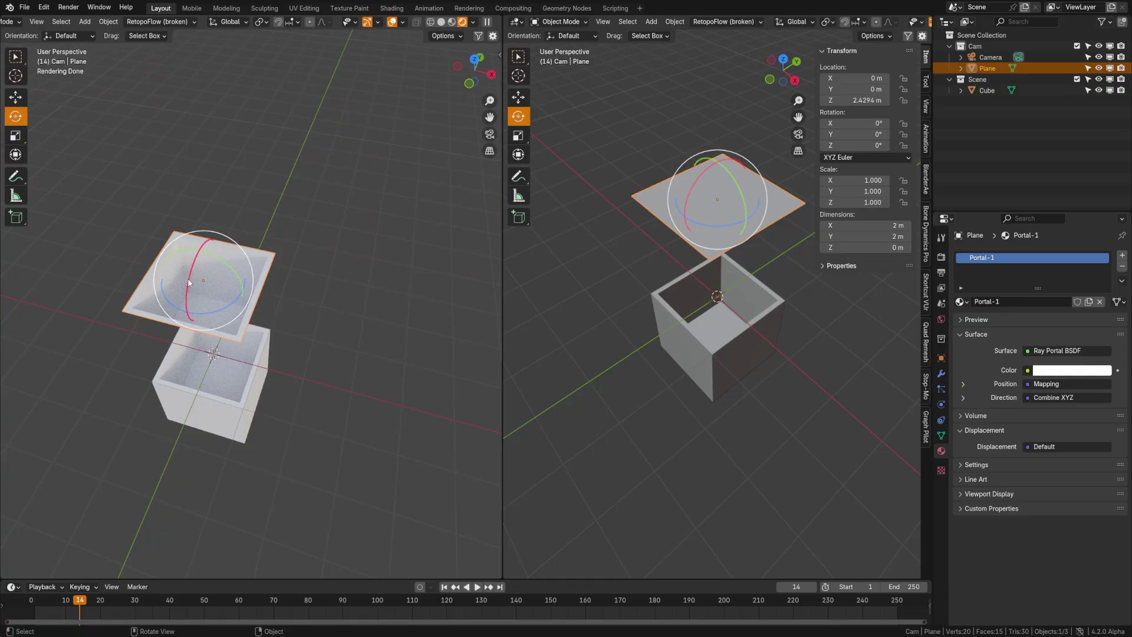
key(F2)
text(Port)
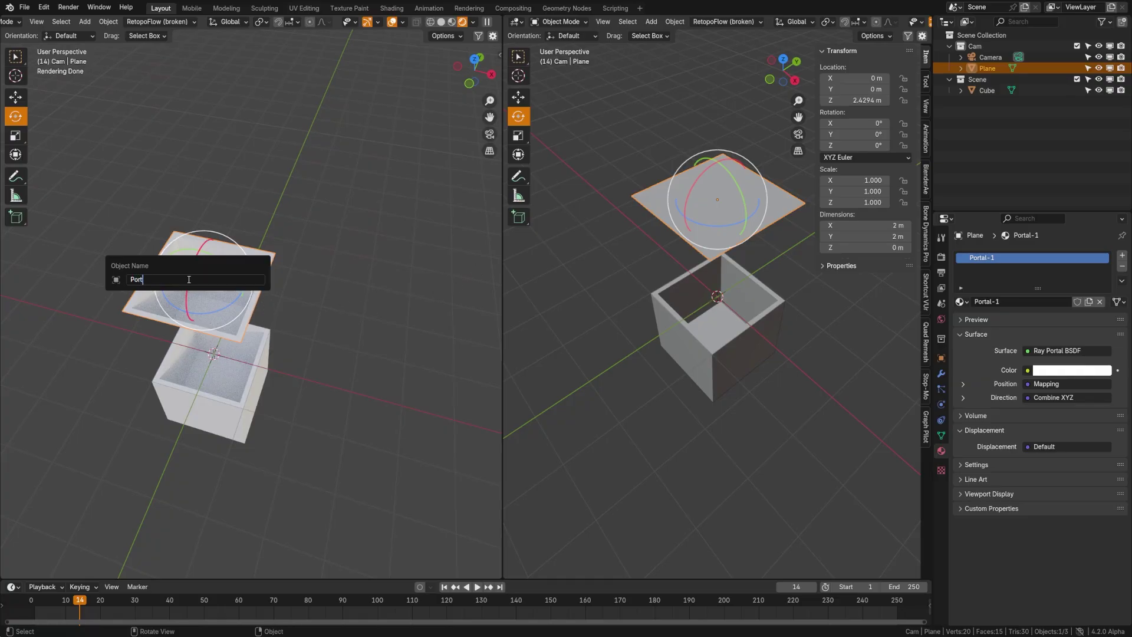
text(al-1)
key(Return)
key(ctrl+s)
Duplicate Portal-1 in place, rename the copy to Portal-2 and save the file
key(KP_7)
key(shift+d)
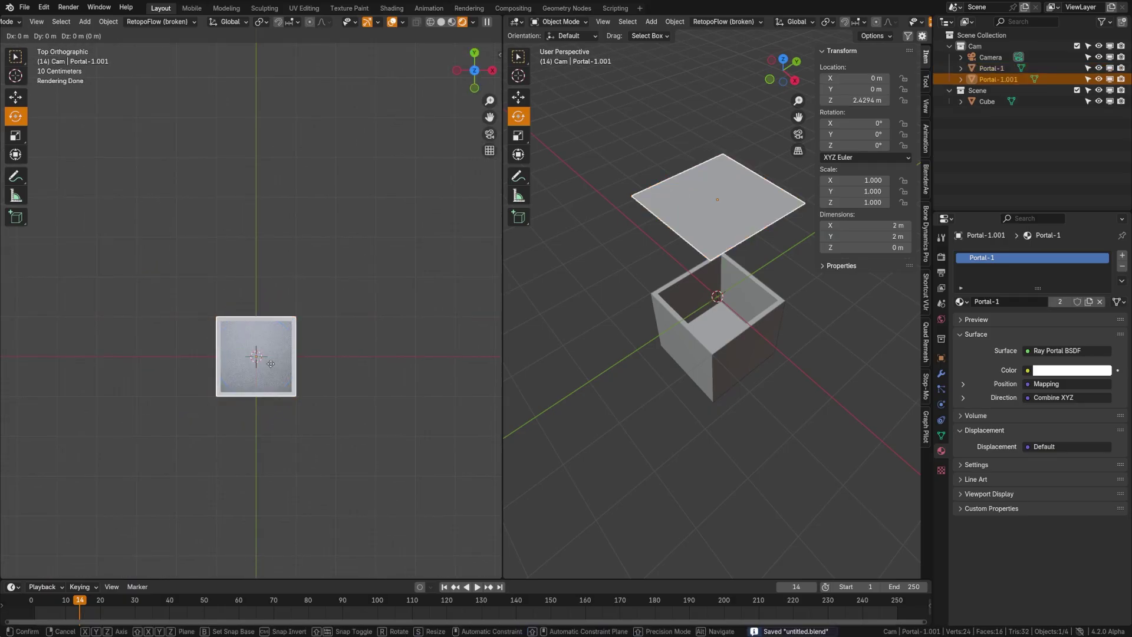
key(x)
click(271, 364)
double_click(998, 79)
drag(1006, 77, 1016, 79)
text(2)
key(Return)
key(ctrl+s)
Set Portal-2's X location to 5 m
key(n)
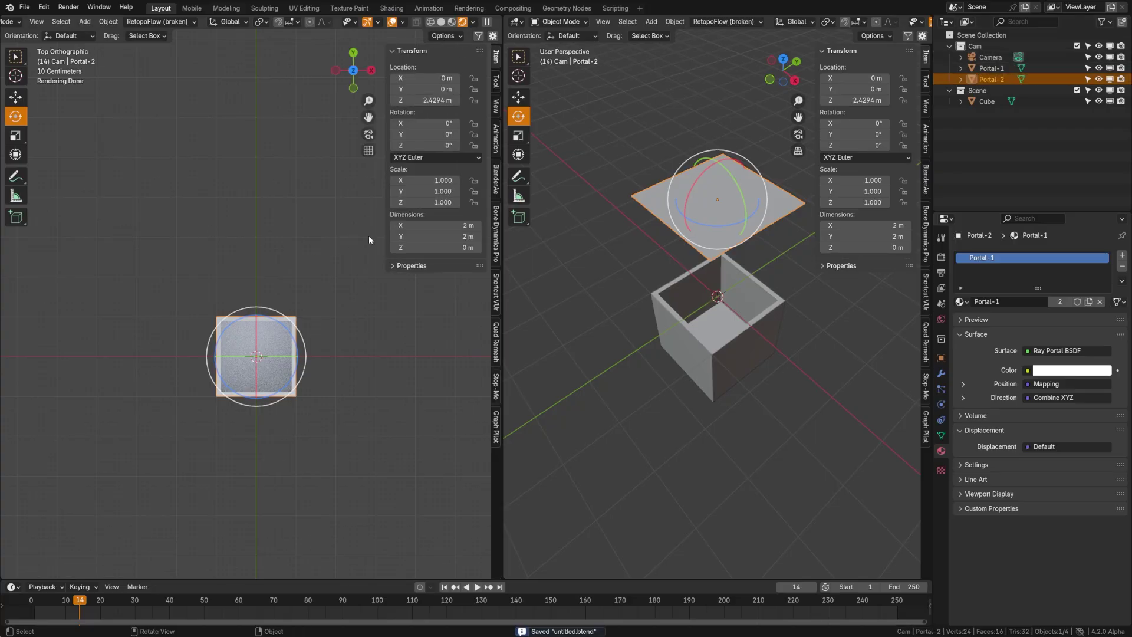
click(435, 78)
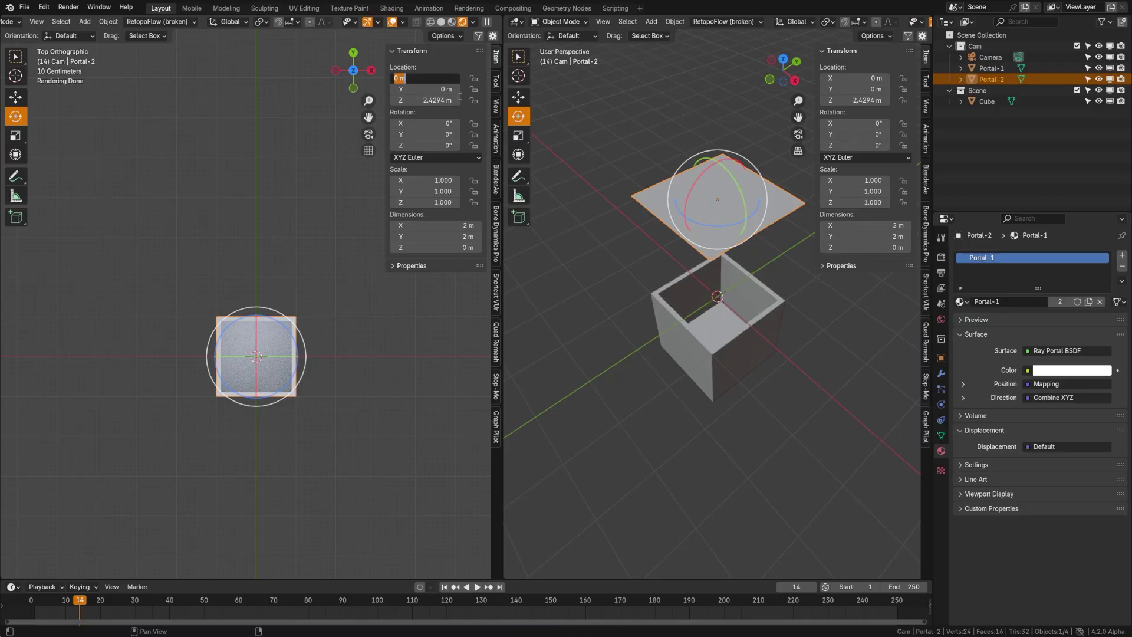
text(5)
key(Return)
shift+middle_drag(400, 383, 267, 345)
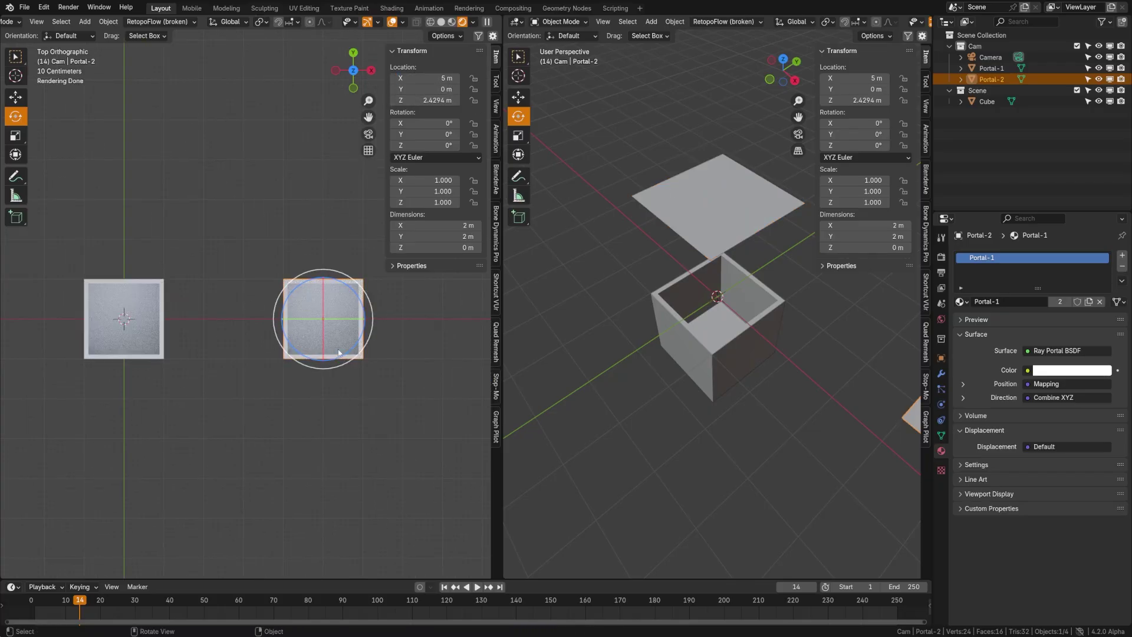
Duplicate the hollow cube, set the copy's X location to 5 m and save the file
shift+middle_drag(192, 354, 218, 318)
middle_drag(218, 318, 217, 277)
click(160, 330)
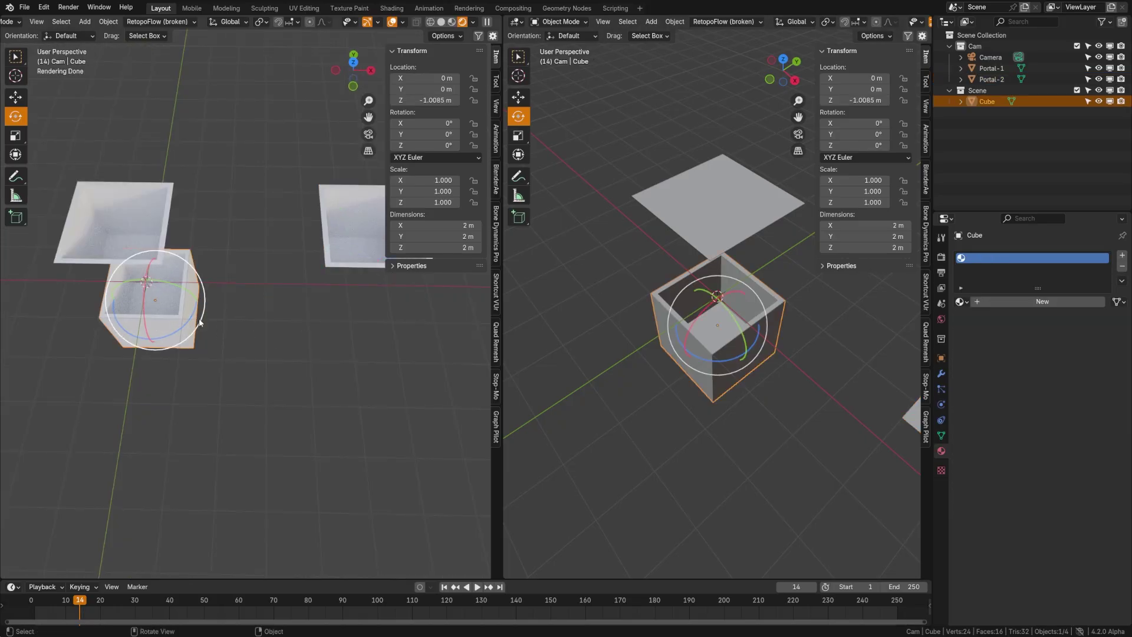
key(shift+d)
right_click(200, 322)
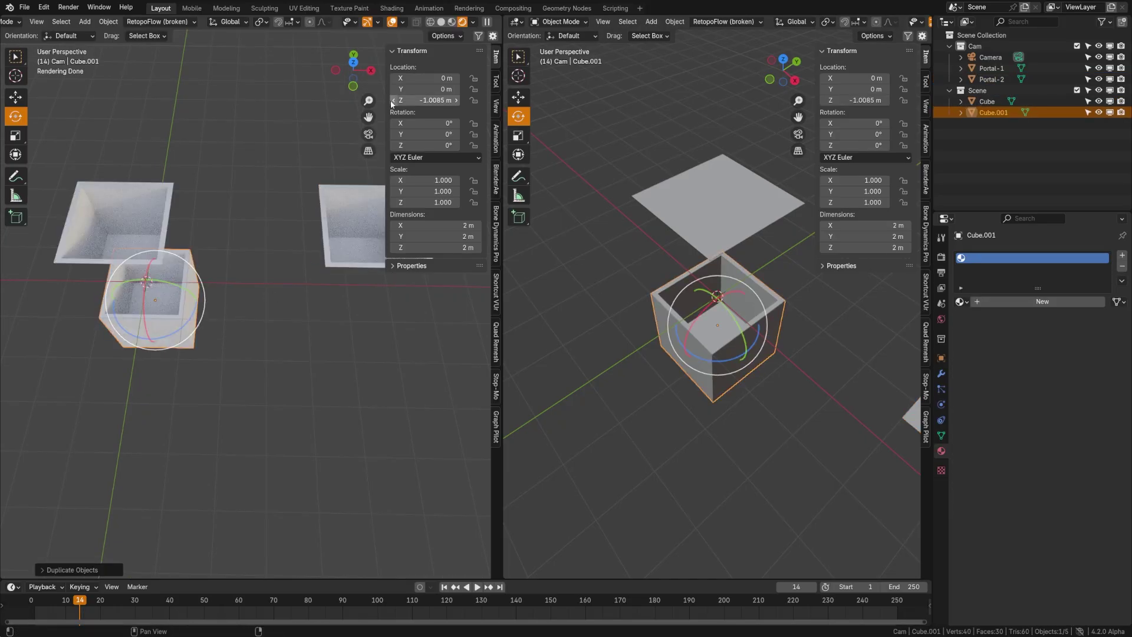
click(424, 77)
text(5)
key(Return)
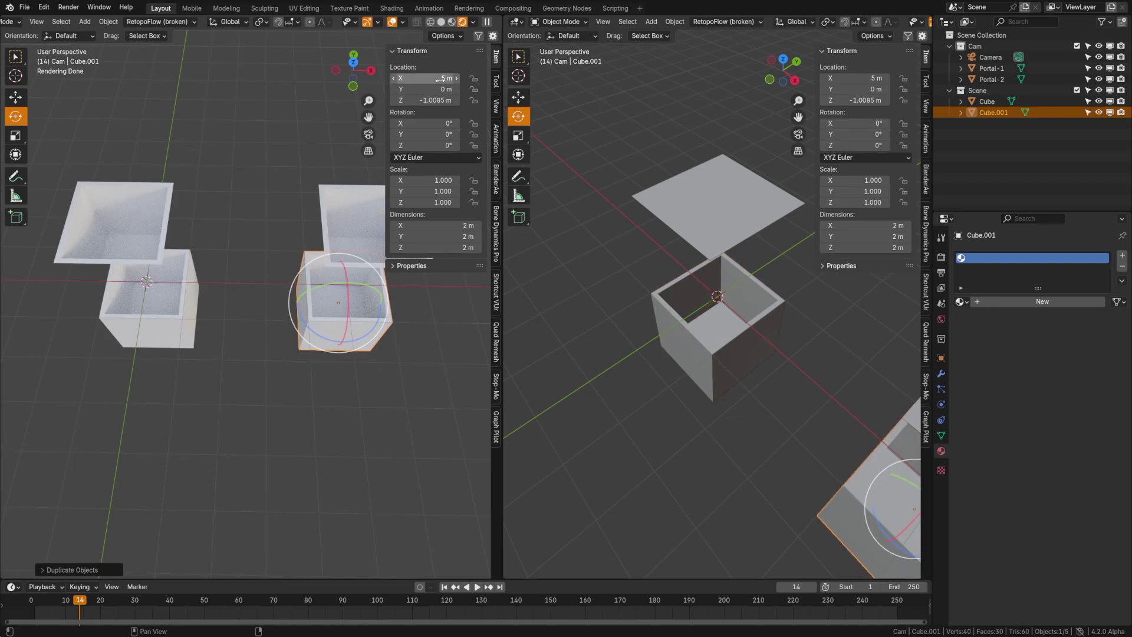
key(ctrl+s)
Give the original cube a new material with a red base color
click(683, 319)
click(999, 302)
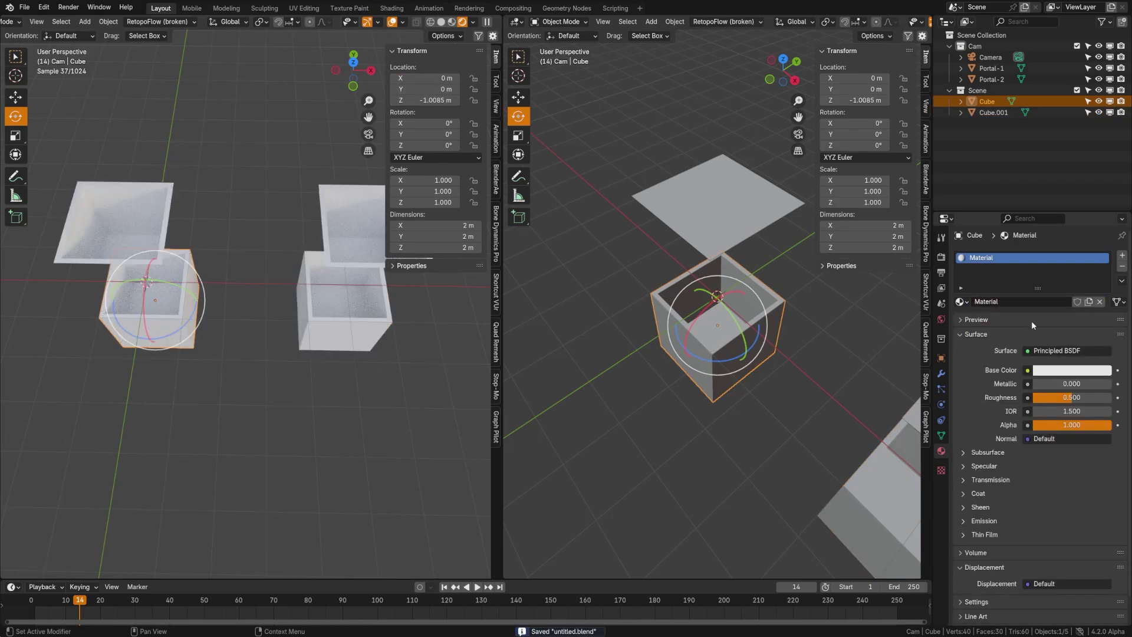
click(1065, 372)
click(1104, 253)
Give the duplicated cube a new material with a blue base color at hue 0.665 and saturation 1.000
click(878, 495)
click(1002, 302)
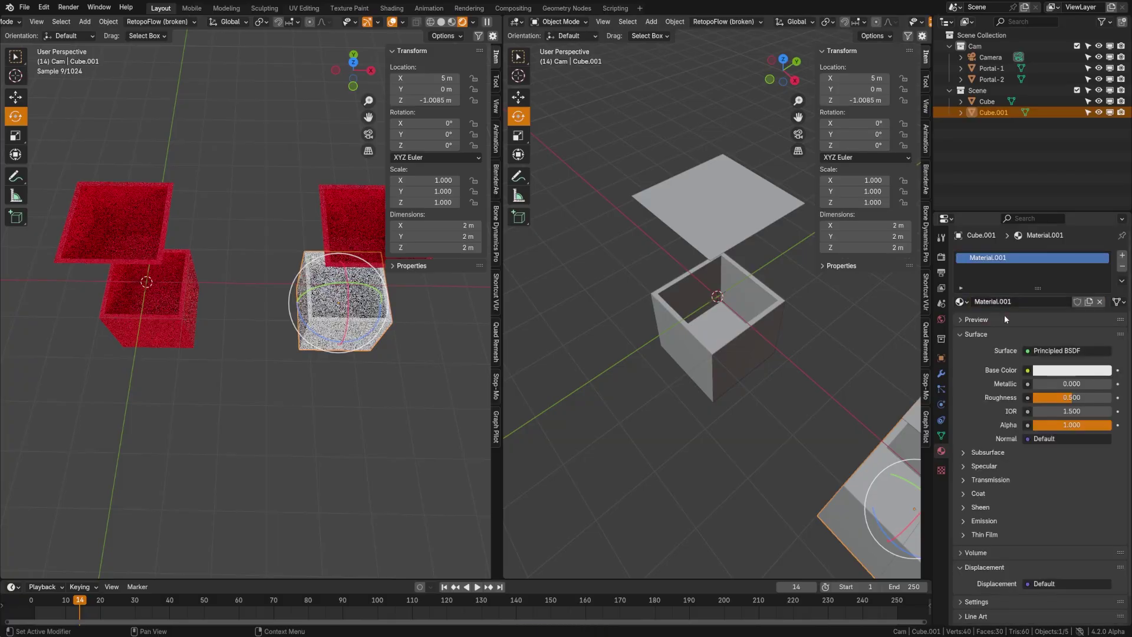
click(1055, 370)
click(1087, 222)
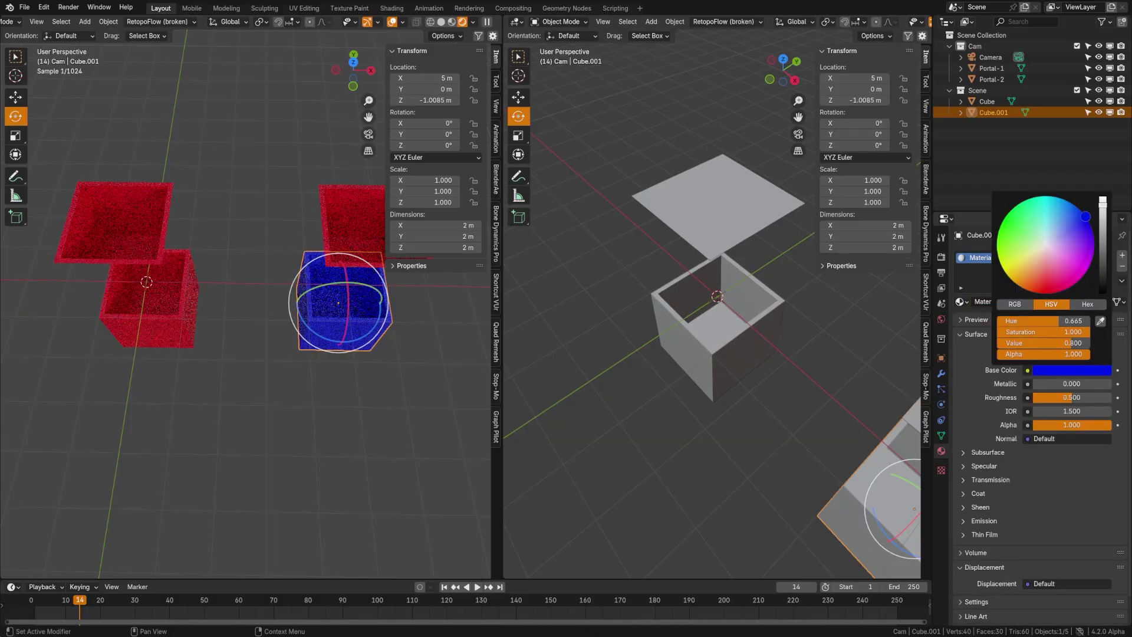
click(285, 366)
middle_drag(285, 367, 263, 318)
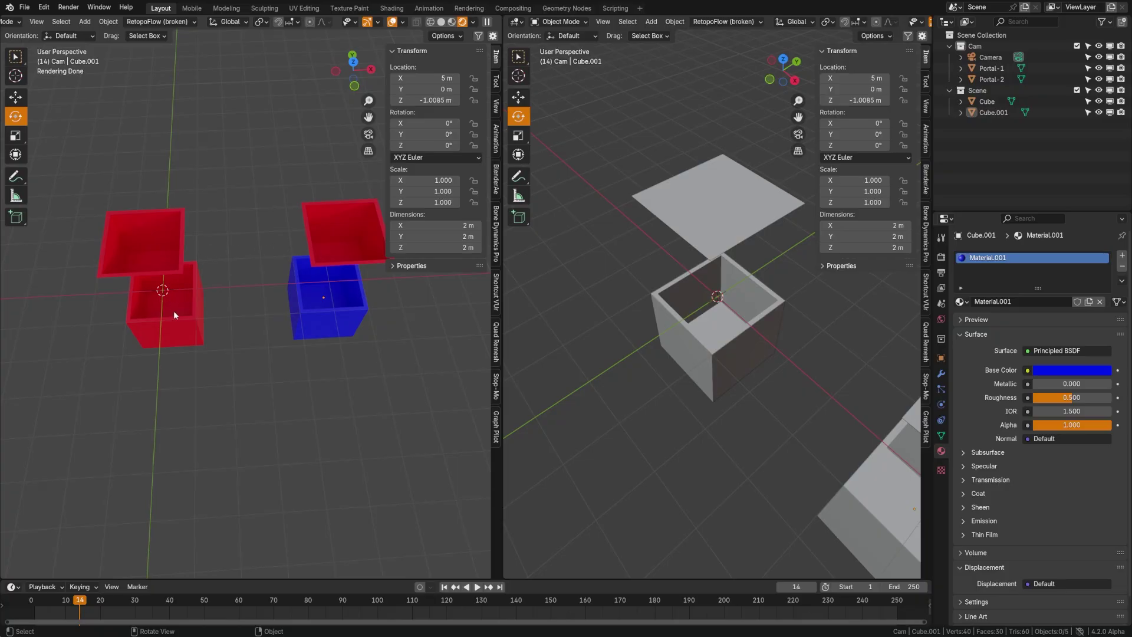
scroll(278, 284, down, 3)
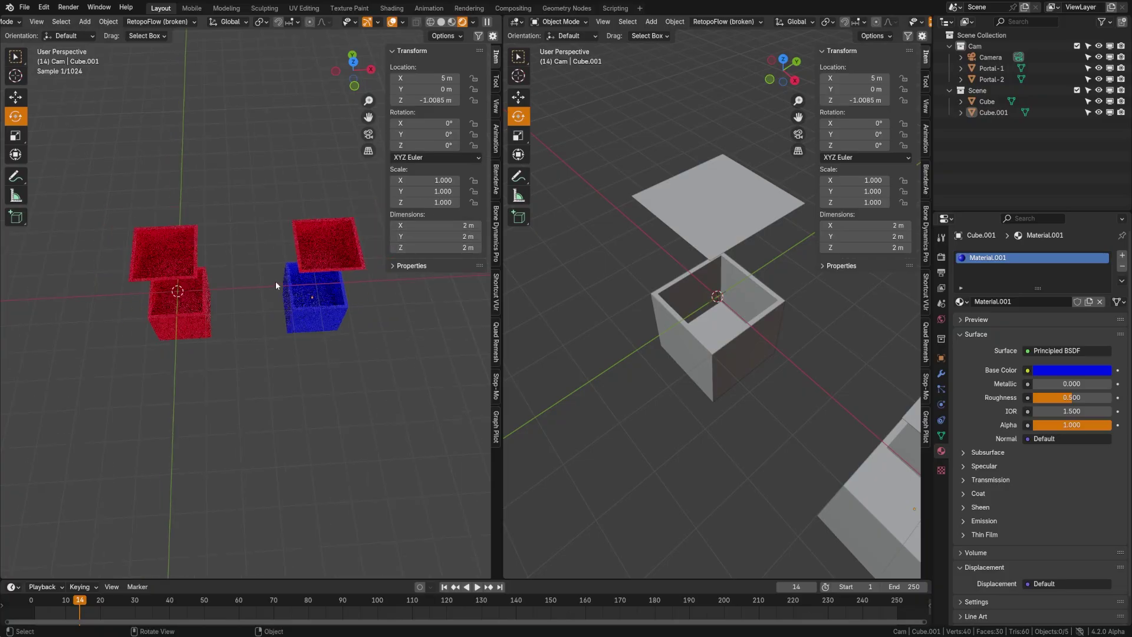
Select the Portal-2 plane and change the second 3D viewport area into a Shader Editor showing its material nodes
click(296, 263)
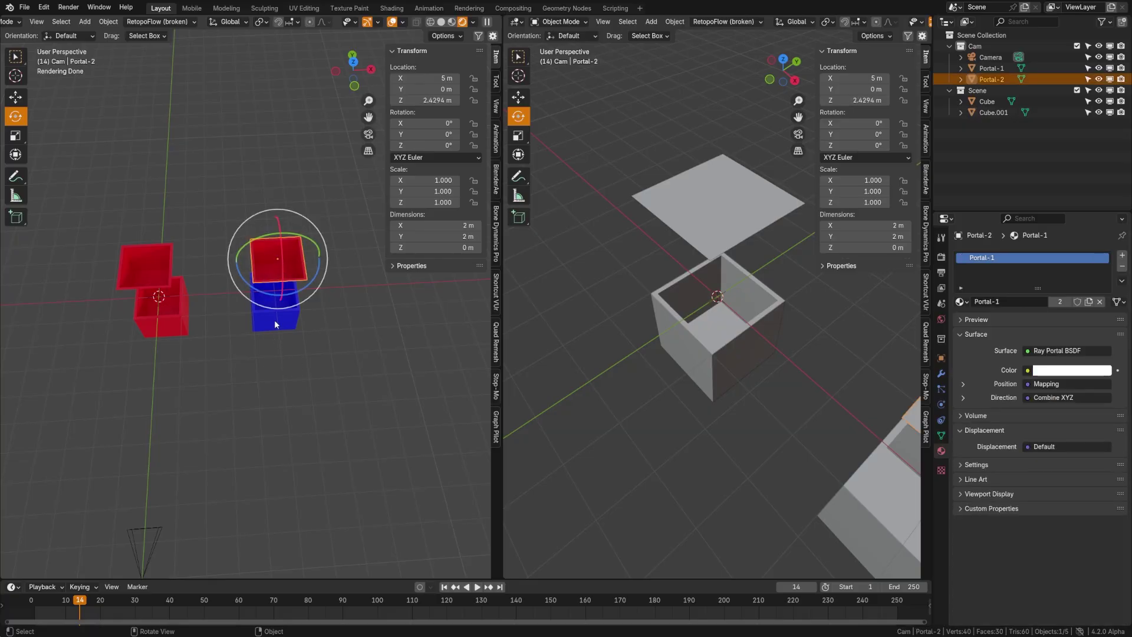
click(514, 28)
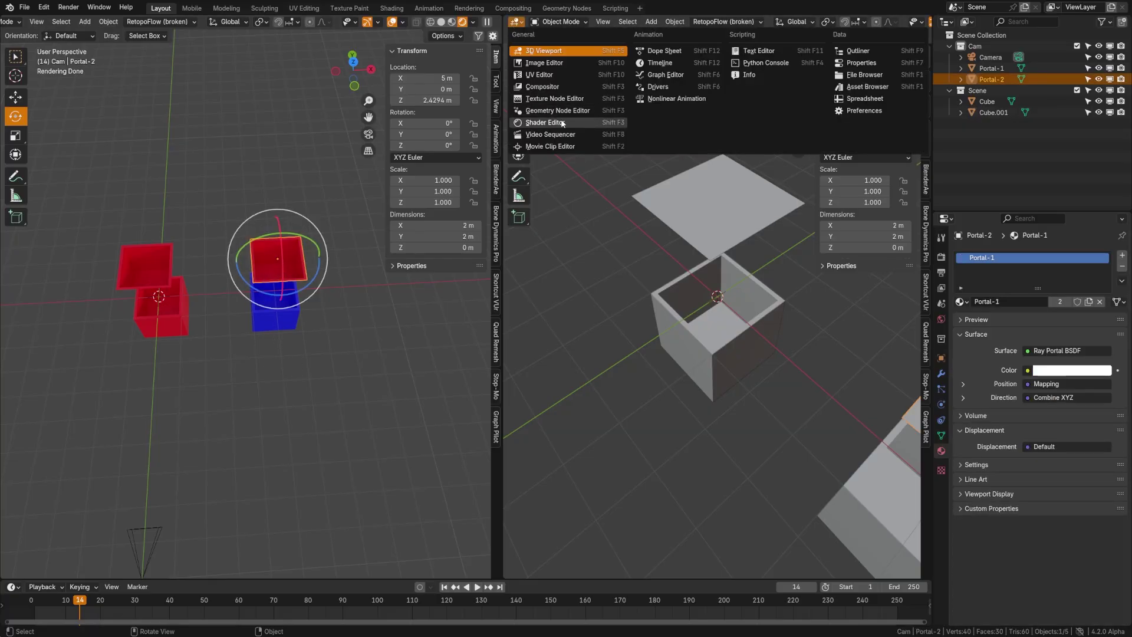
click(564, 121)
scroll(806, 354, down, 1)
middle_drag(806, 354, 741, 350)
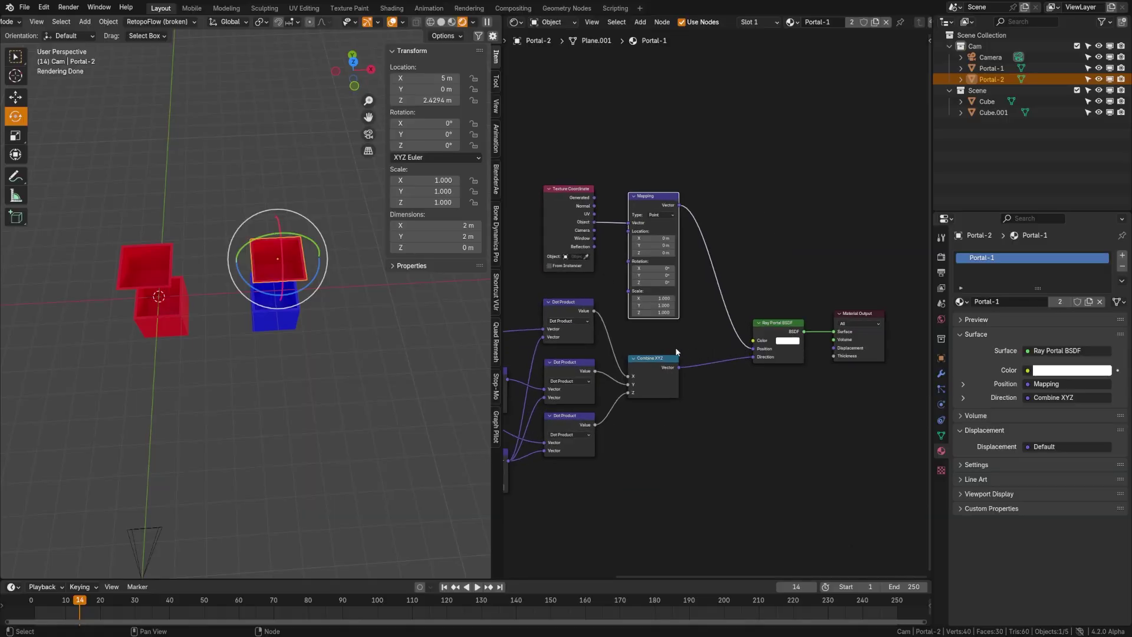
middle_drag(632, 343, 706, 336)
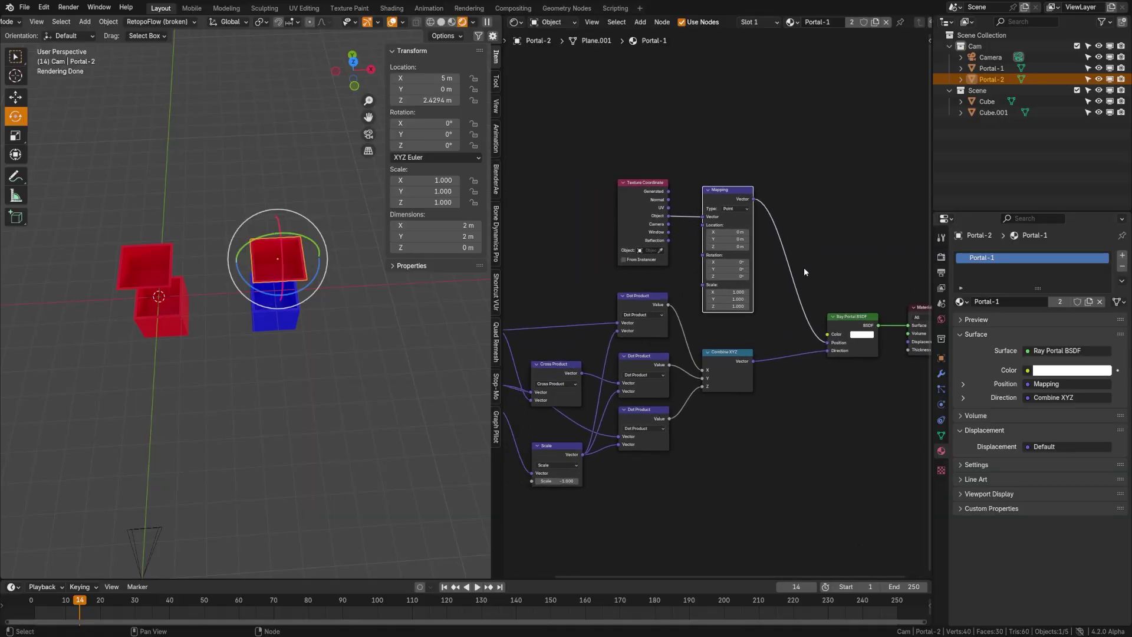
Make a separate copy of the Portal-1 material for the Portal-2 plane and name it Portal-2
click(1088, 301)
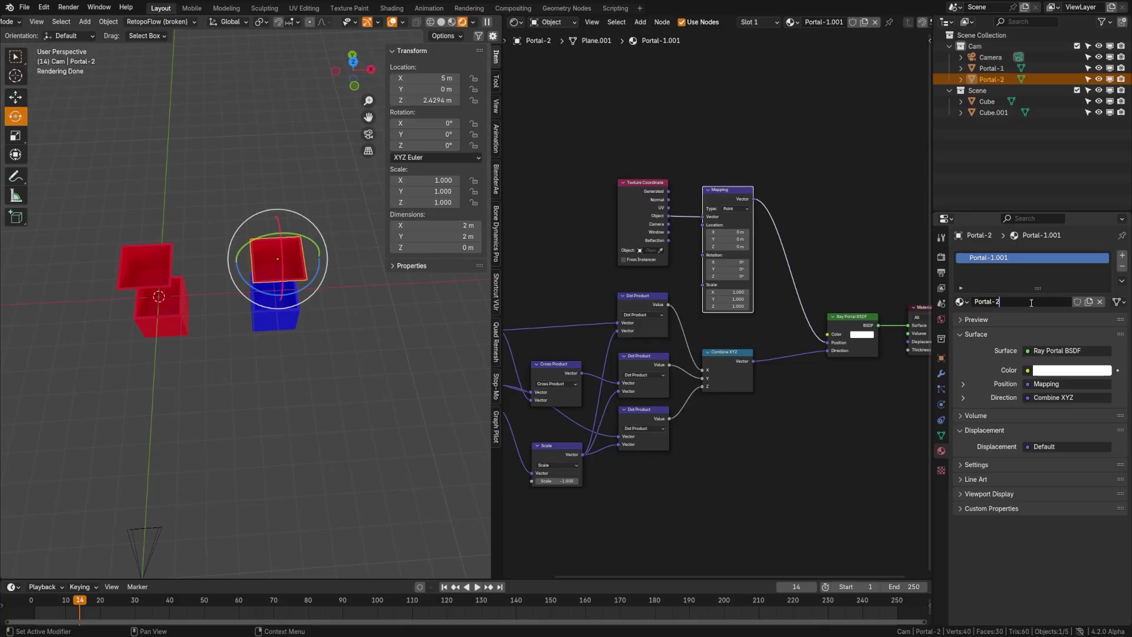
key(Return)
middle_drag(268, 264, 248, 265)
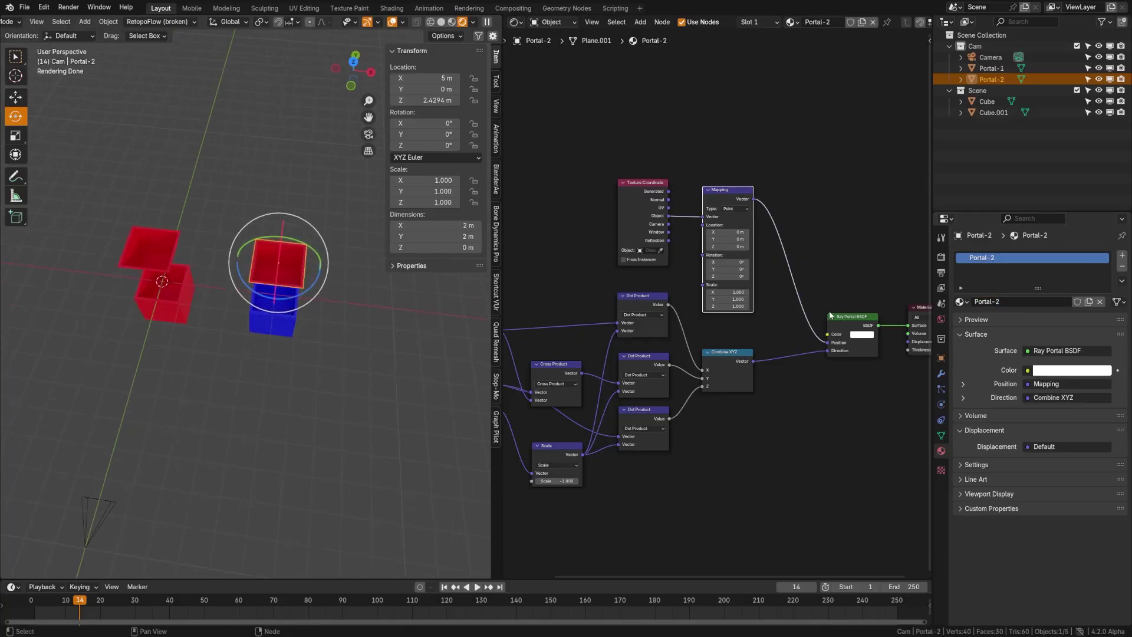
Set the X location of the Portal-2 material's Mapping node to 5 m and save the file
scroll(273, 238, up, 2)
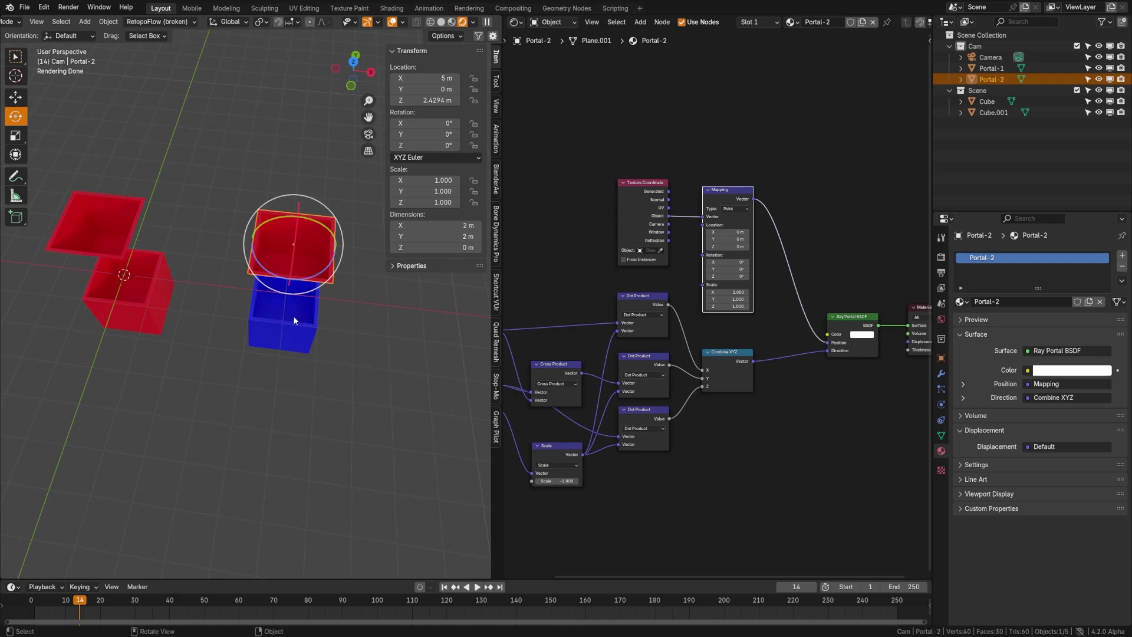
scroll(722, 283, up, 1)
click(744, 218)
text(5)
key(Return)
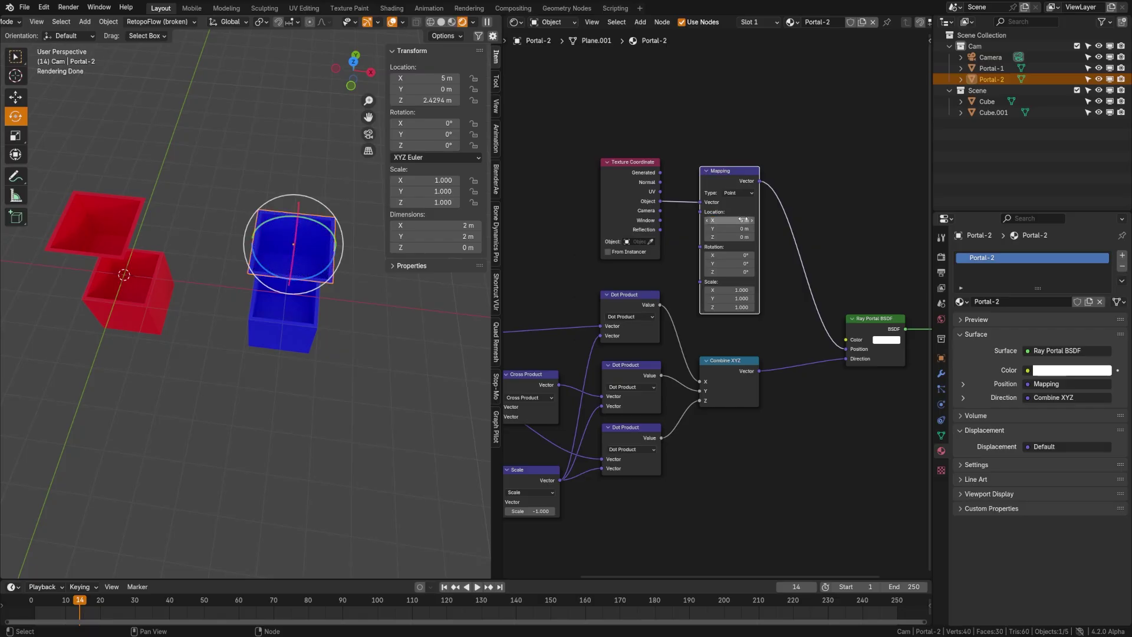
middle_drag(268, 277, 306, 277)
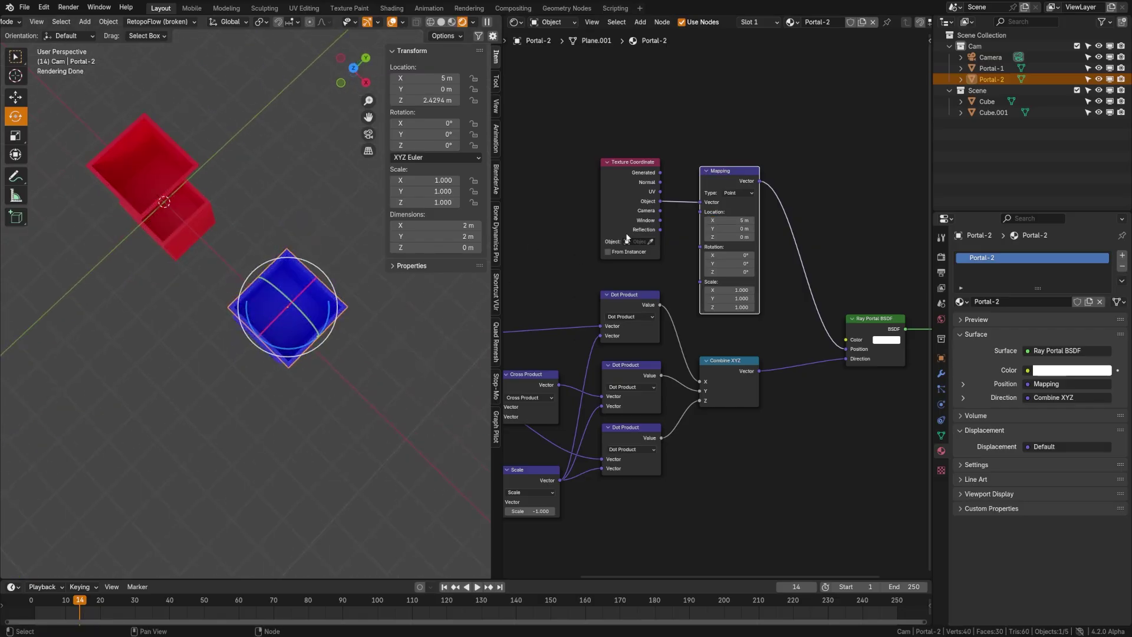
mouse_move(729, 219)
mouse_down()
mouse_move(698, 220)
mouse_move(729, 220)
mouse_up()
click(728, 220)
text(5)
key(Return)
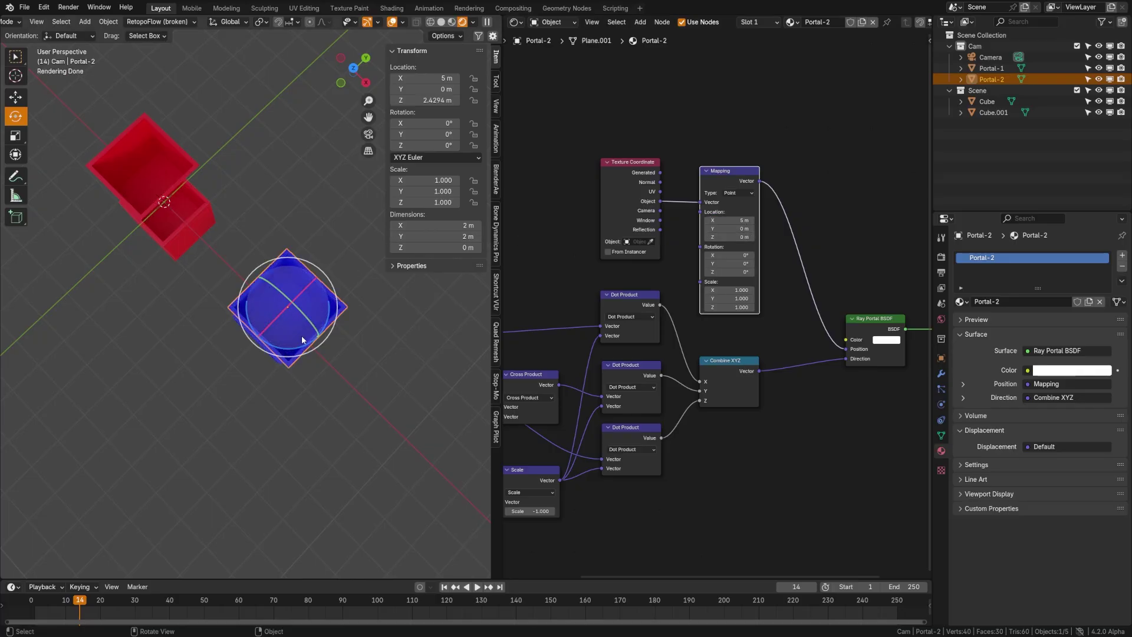
middle_drag(319, 242, 323, 284)
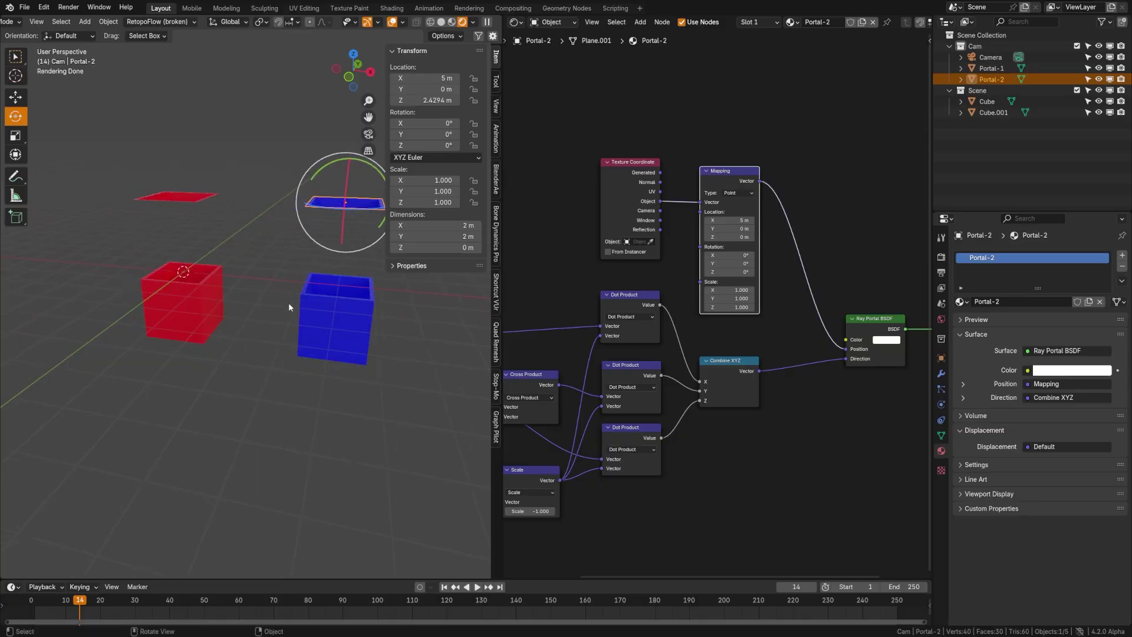
key(ctrl+s)
Show the 3D viewport as a front orthographic wireframe with both cubes in view and save the file
mouse_move(189, 302)
middle_down()
mouse_move(176, 316)
mouse_move(206, 295)
mouse_move(192, 292)
middle_up()
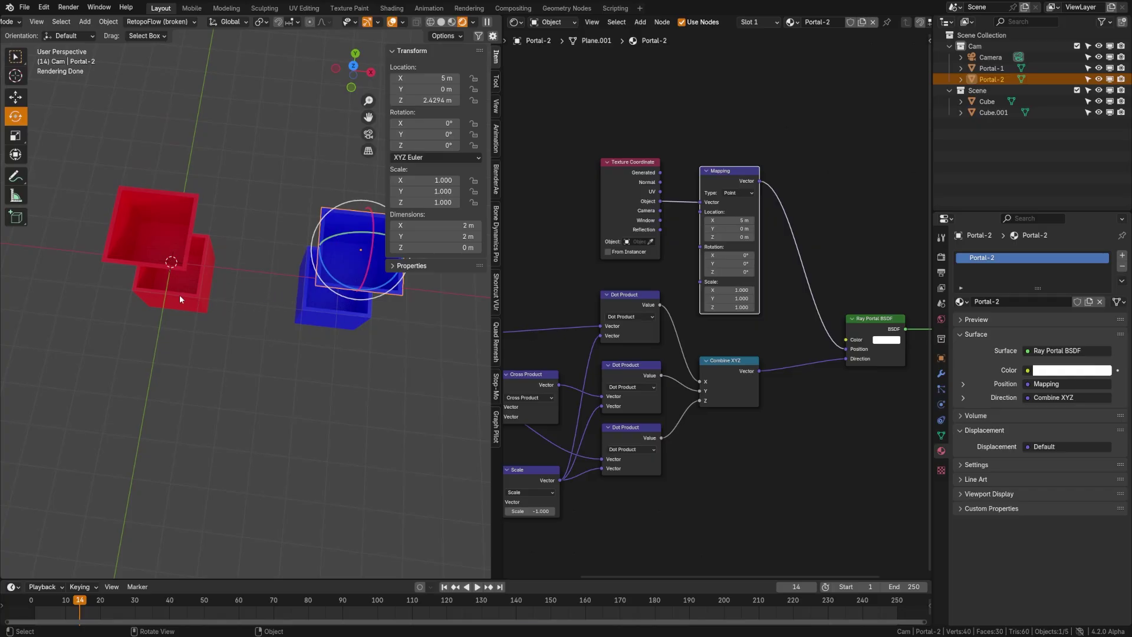
middle_drag(180, 294, 211, 263)
key(KP_1)
key(z)
click(193, 224)
mouse_move(199, 222)
shift+middle_down()
mouse_move(167, 219)
mouse_move(133, 249)
shift+middle_up()
key(ctrl+s)
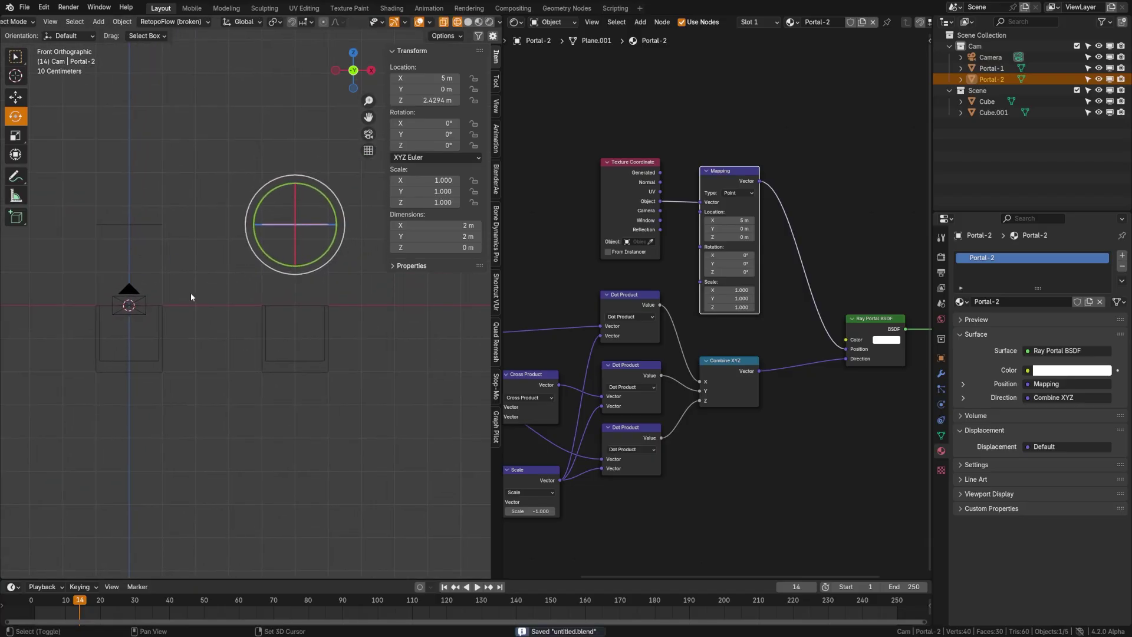
Add a monkey head at the world origin, scale it to about 0.53, and lower it along Z into the first cube
key(shift+a)
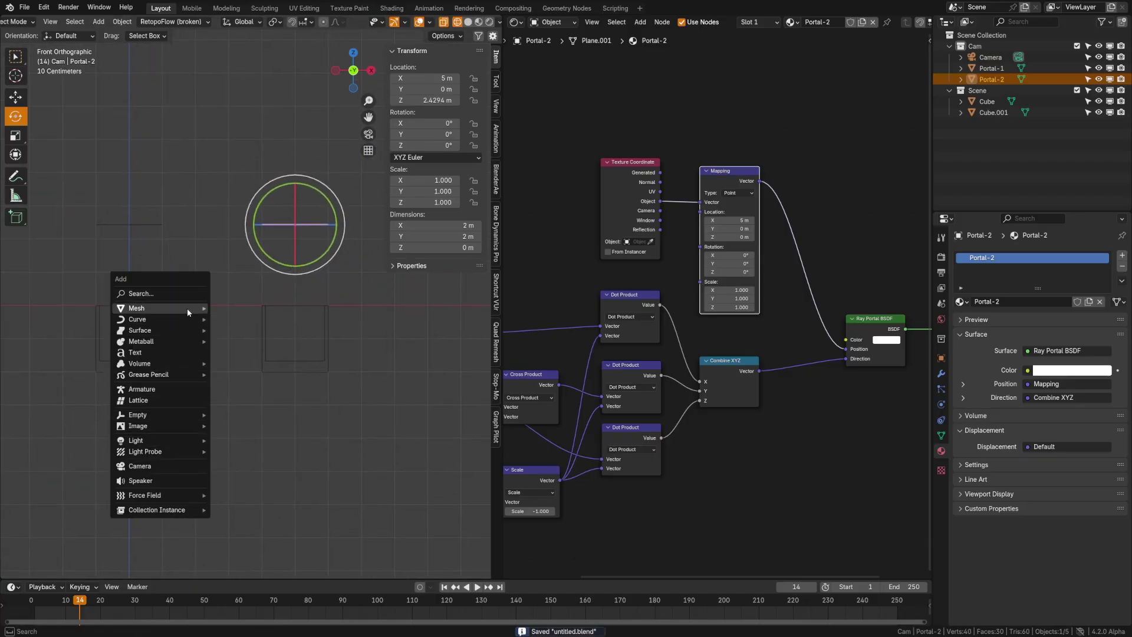
mouse_move(186, 308)
click(239, 410)
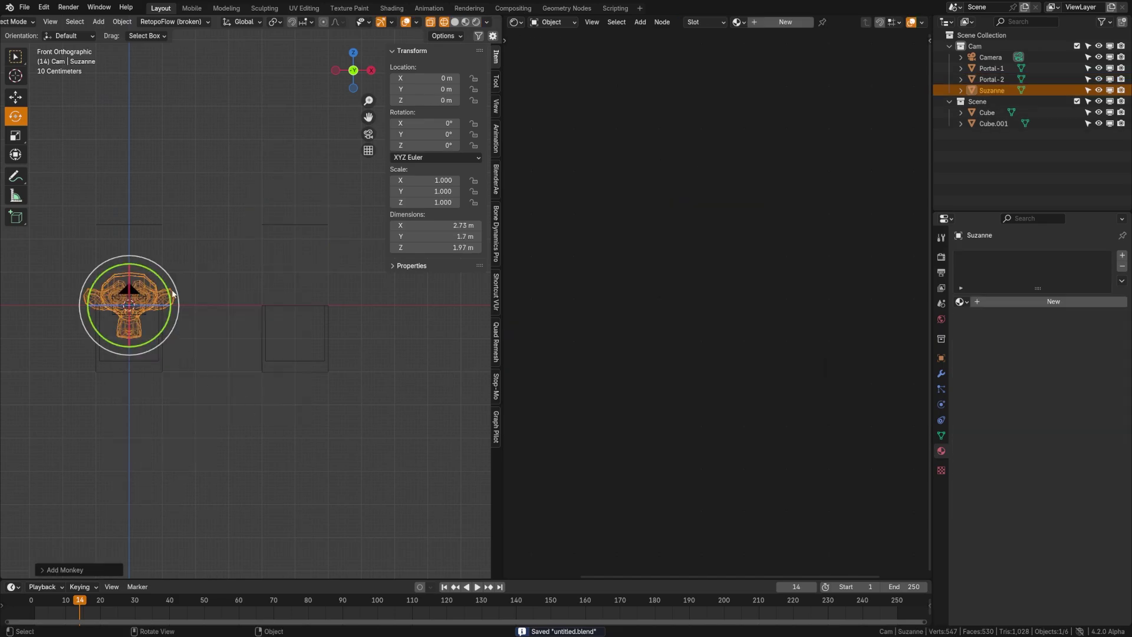
key(alt+g)
key(s)
click(218, 306)
key(g)
key(z)
click(192, 334)
Duplicate the monkey head along X into the second cube at about 5.04 m and set its X rotation to -94°
key(shift+d)
key(x)
click(360, 343)
key(r)
key(z)
right_click(324, 313)
drag(442, 145, 383, 125)
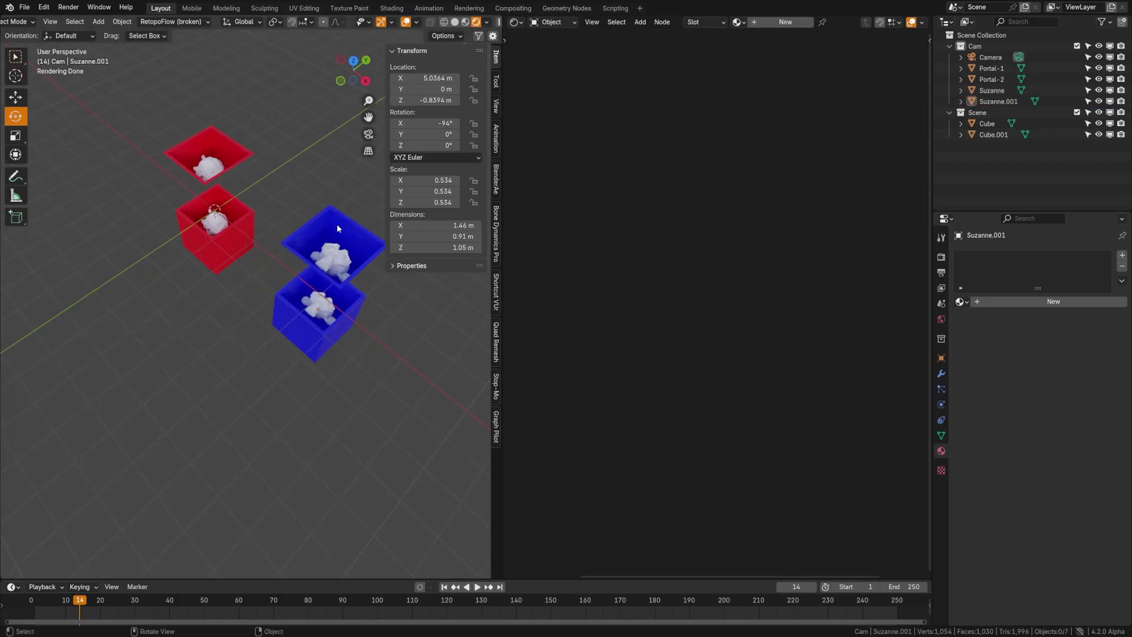
Save the file and move both portal planes together along Y to about -5.08 m in solid shading
click(337, 224)
key(ctrl+s)
shift+click(217, 166)
shift+middle_drag(249, 226, 173, 278)
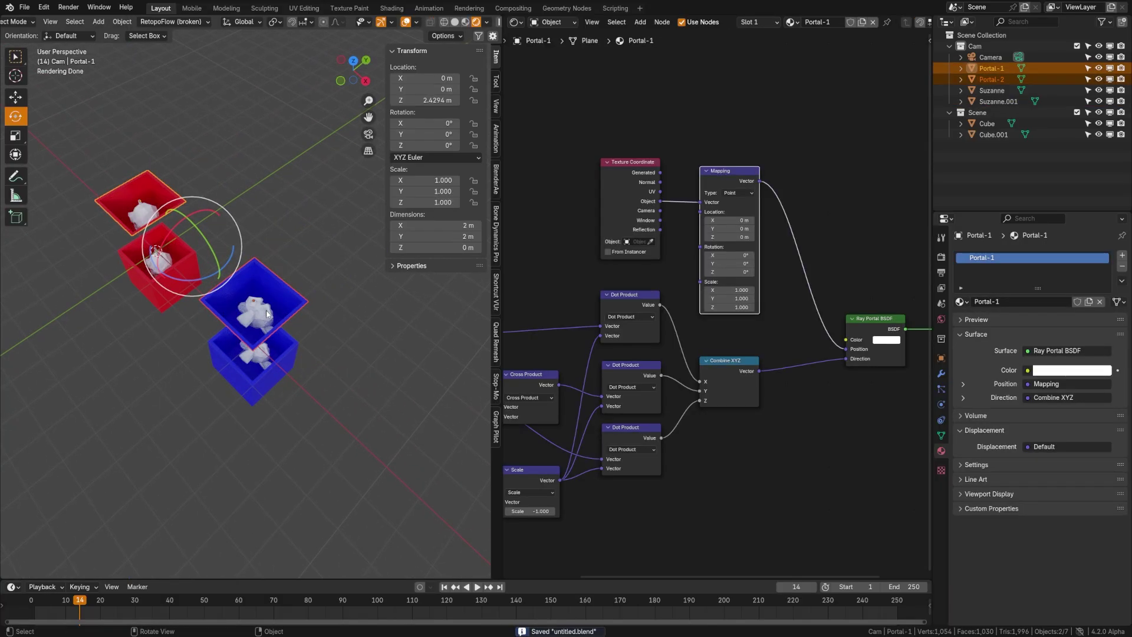
middle_drag(222, 357, 246, 325)
key(KP_7)
key(z)
click(322, 327)
middle_drag(322, 327, 275, 284)
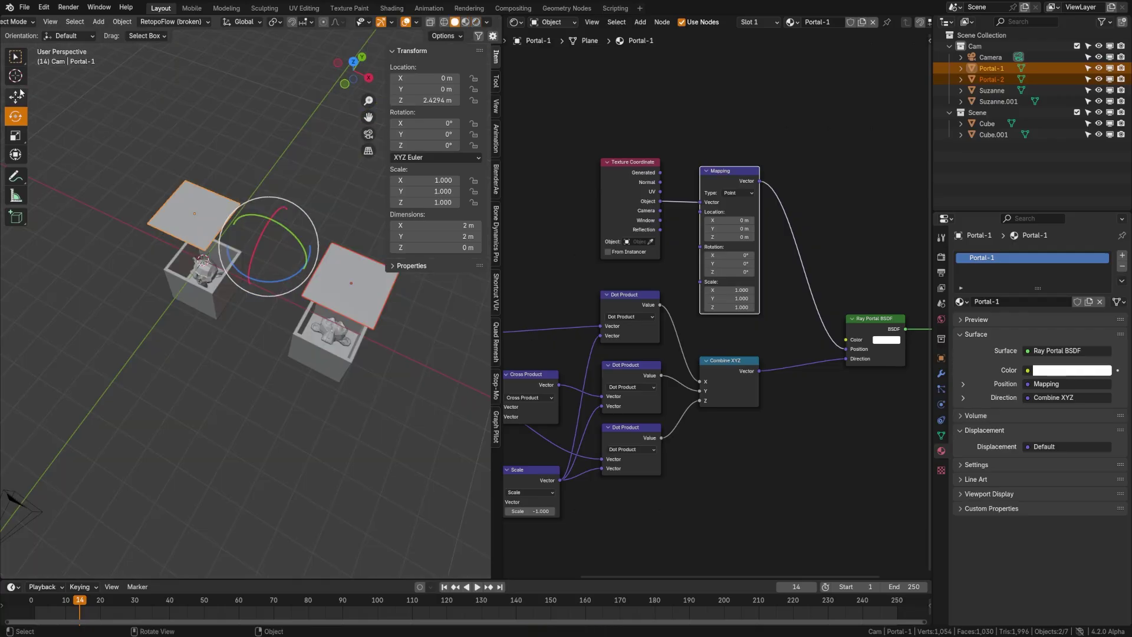
click(16, 95)
drag(292, 219, 234, 345)
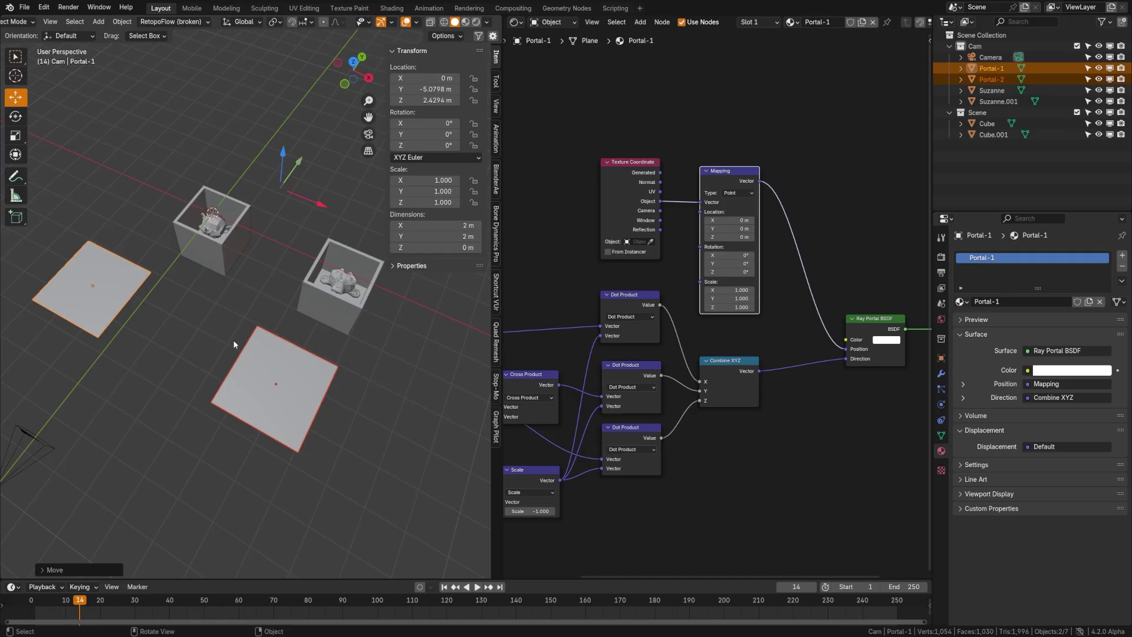
Stand both portal planes upright by rotating each 90° about the X axis
click(277, 395)
text(r)
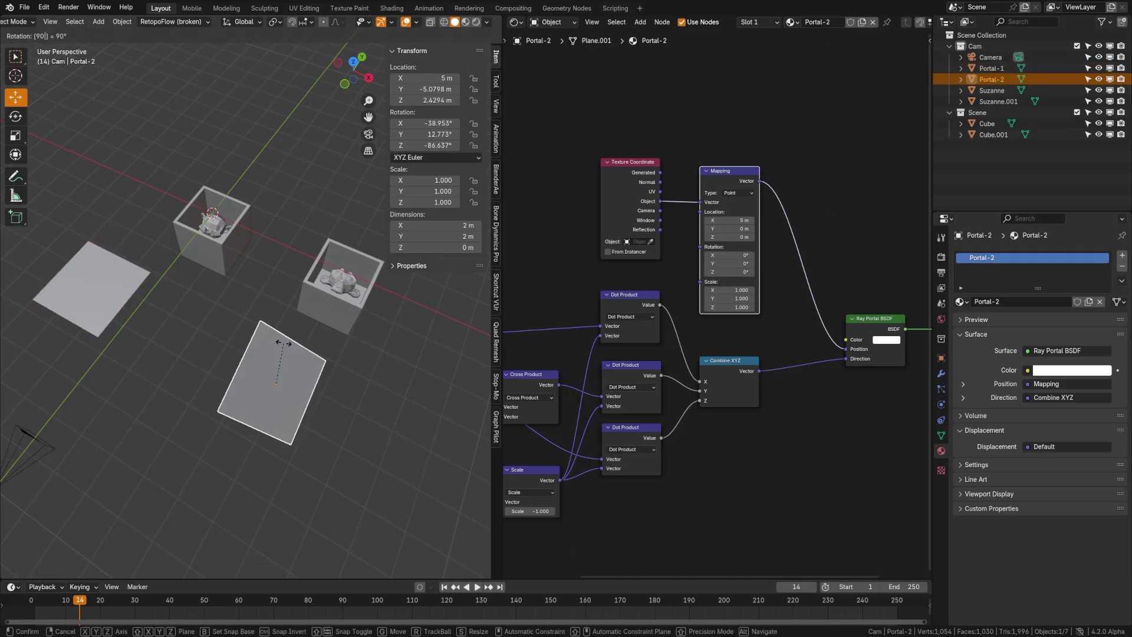
text(z90x)
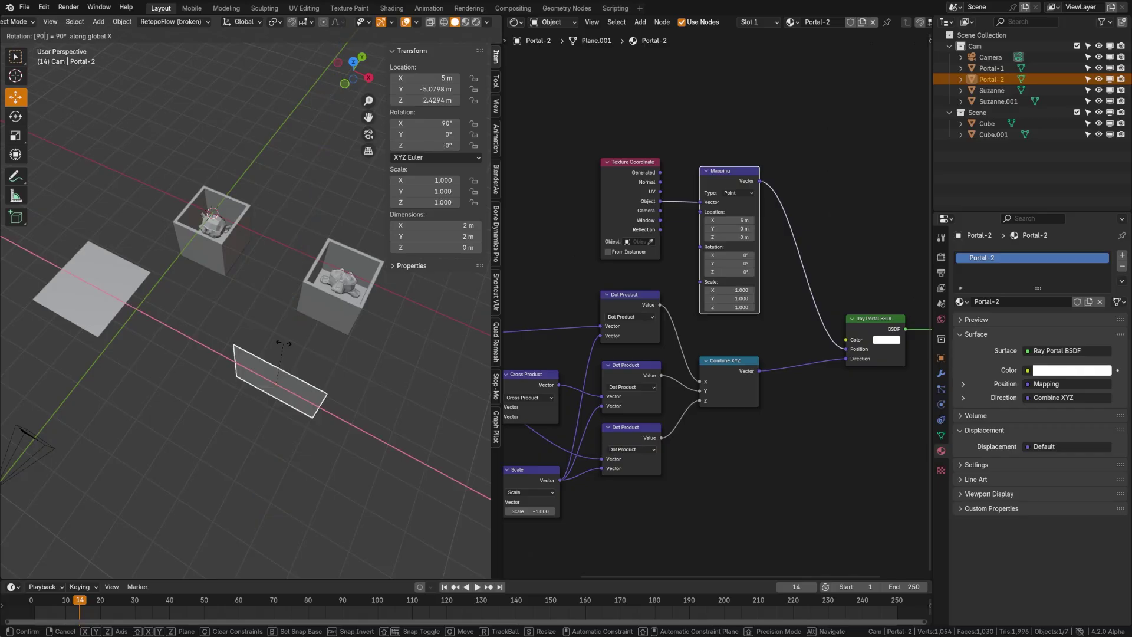
key(Return)
click(91, 298)
drag(424, 123, 441, 145)
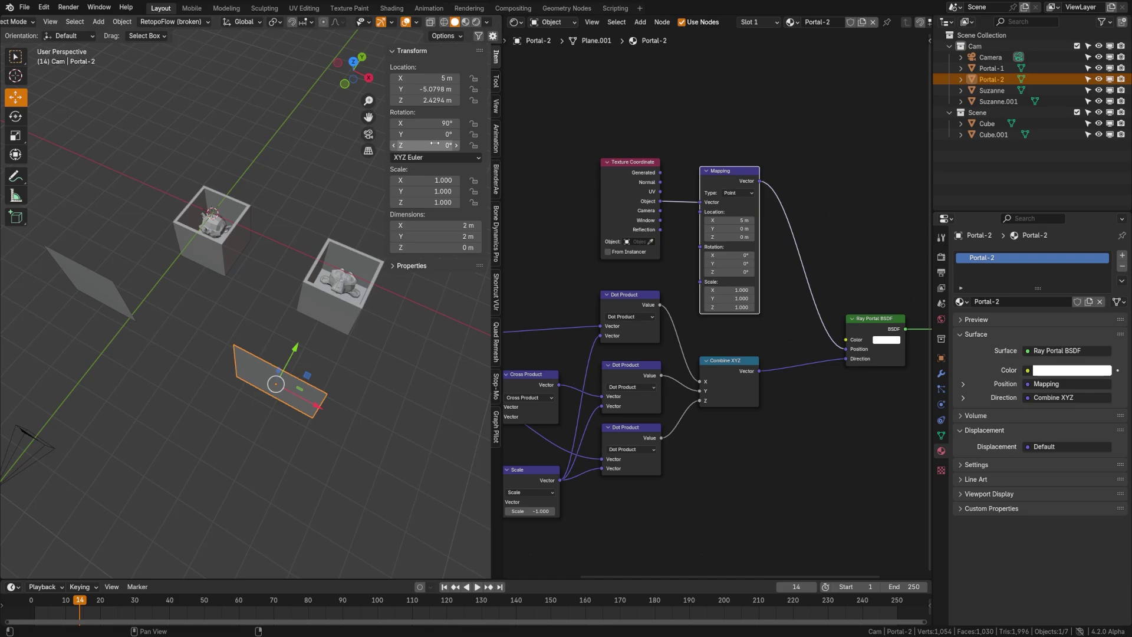
Set the Z rotation of the Portal-2 plane to -90°
click(14, 120)
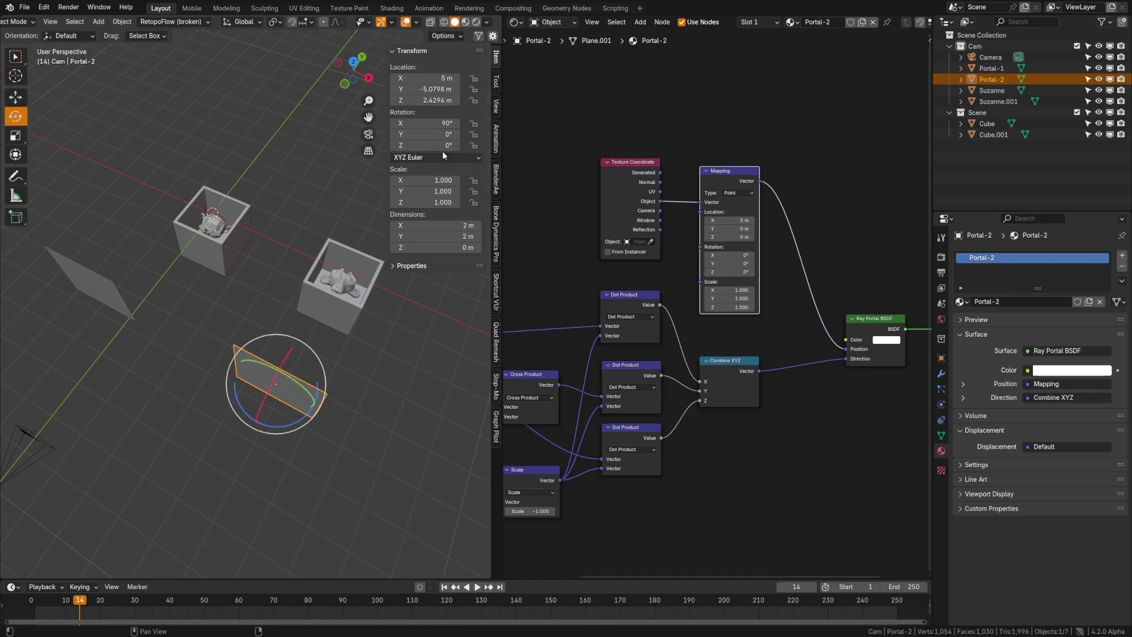
click(442, 146)
text(-90)
key(Return)
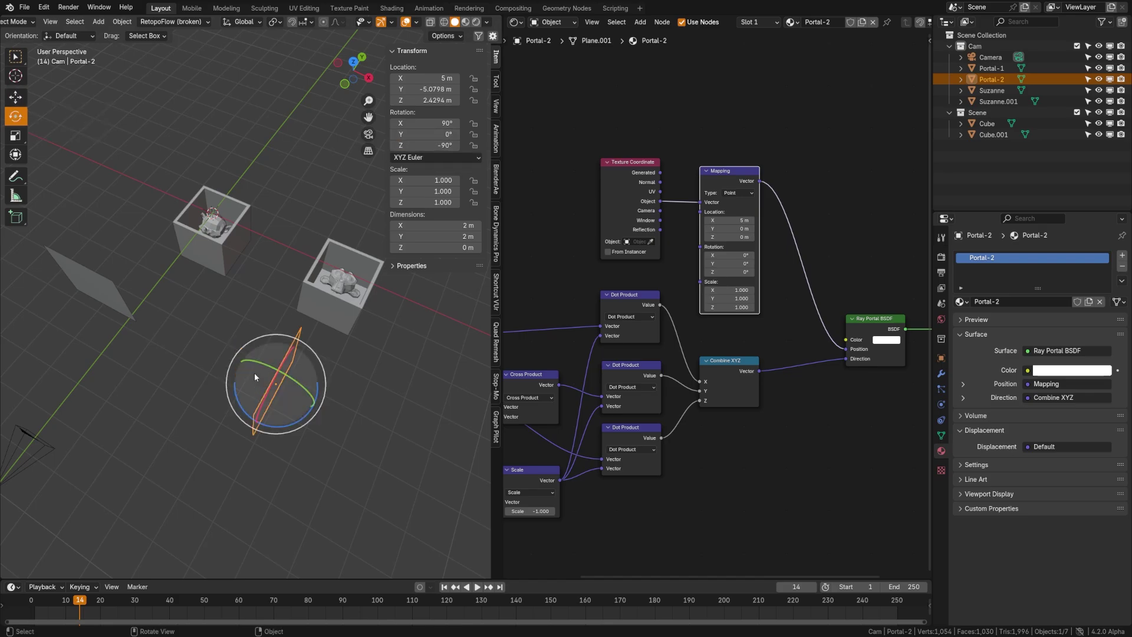
Move the Portal-2 plane in top wireframe view to about X 1 m, Y -4.08 m, forming a corner with Portal-1
key(KP_7)
key(shift+z)
key(g)
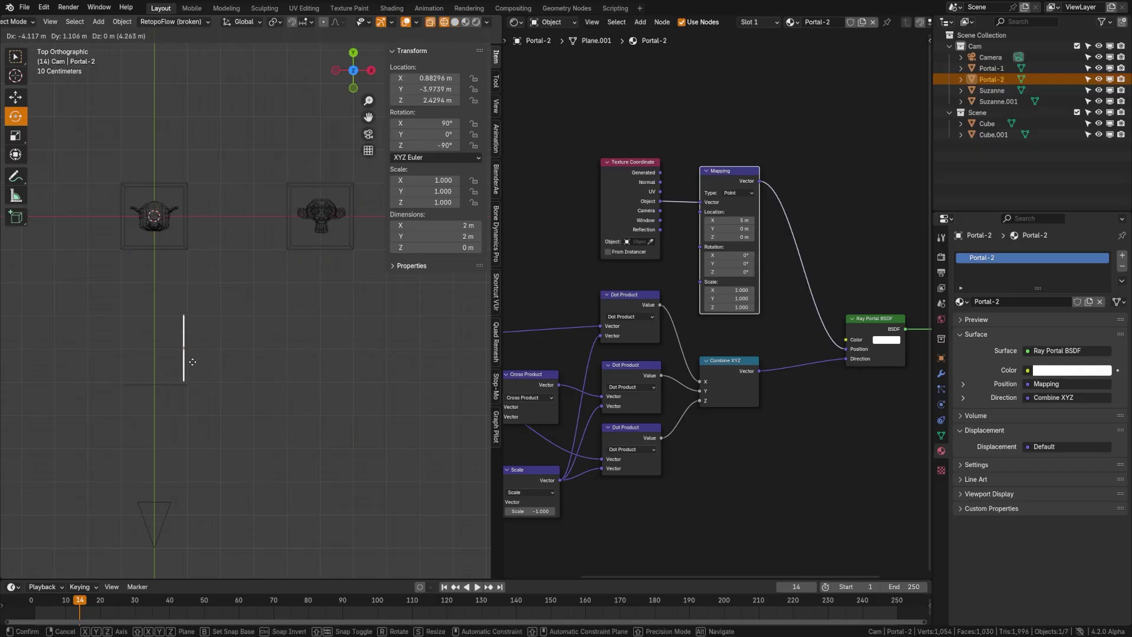
click(197, 365)
scroll(169, 373, up, 11)
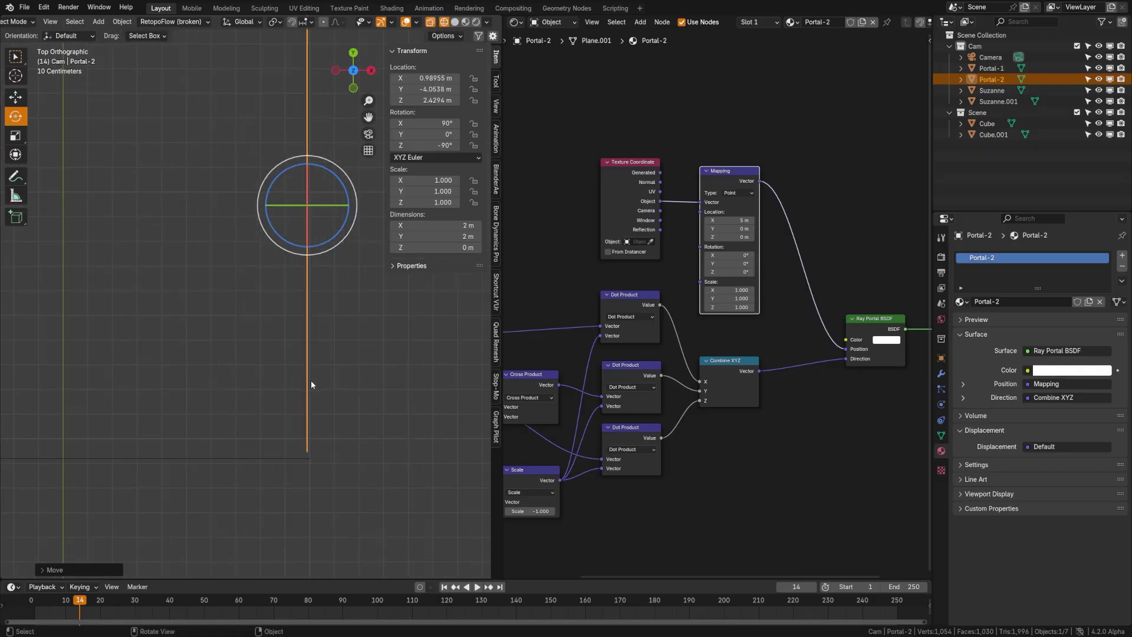
key(g)
click(314, 387)
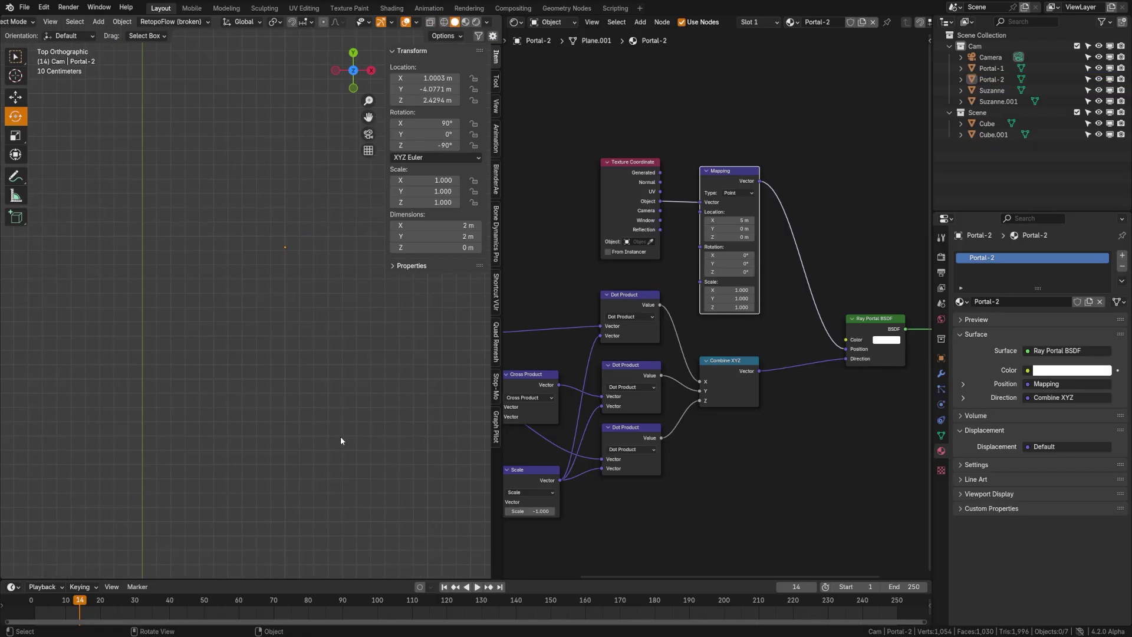
Return the viewport to solid shading and select both upright portal planes
key(z)
mouse_move(354, 431)
middle_down()
mouse_move(306, 368)
mouse_move(288, 312)
mouse_move(281, 334)
middle_up()
click(266, 260)
shift+click(207, 247)
middle_drag(265, 282, 221, 263)
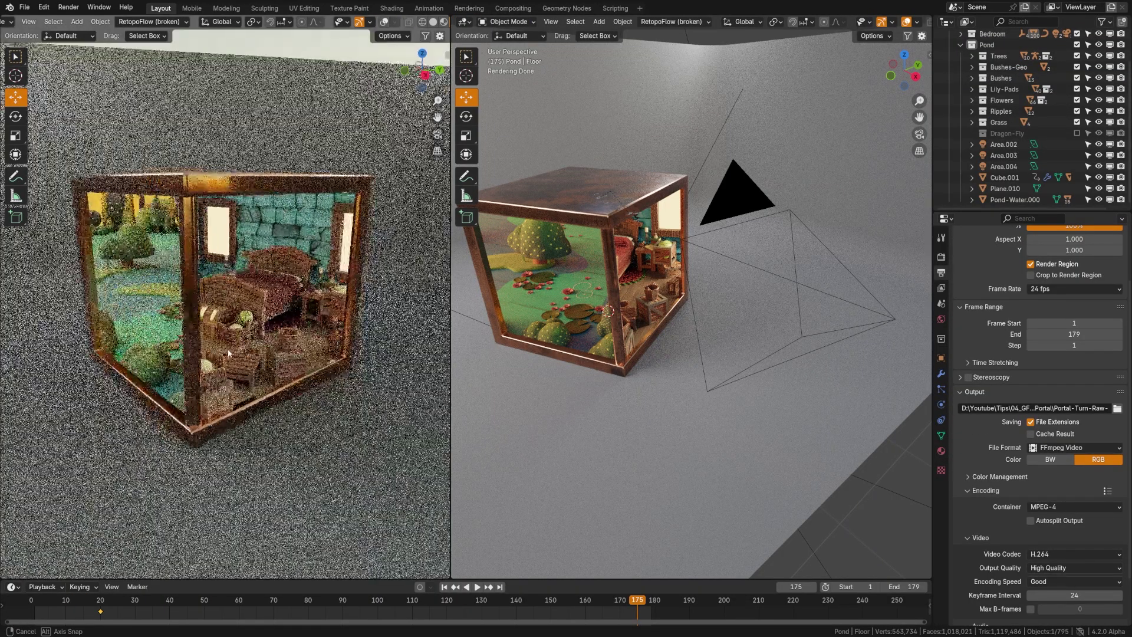
Examine the finished portal cube scene and how its studio, pond and bedroom sets are laid out, from above and in perspective
mouse_move(229, 353)
middle_down()
mouse_move(234, 339)
mouse_move(197, 340)
mouse_move(214, 345)
middle_up()
scroll(617, 374, down, 9)
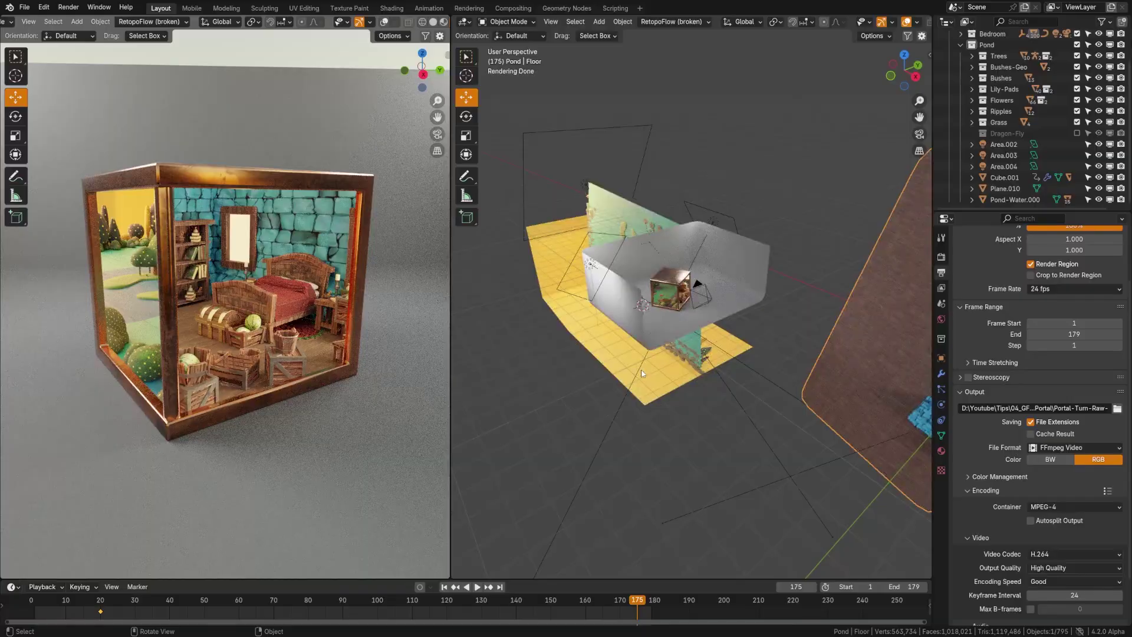
key(KP_7)
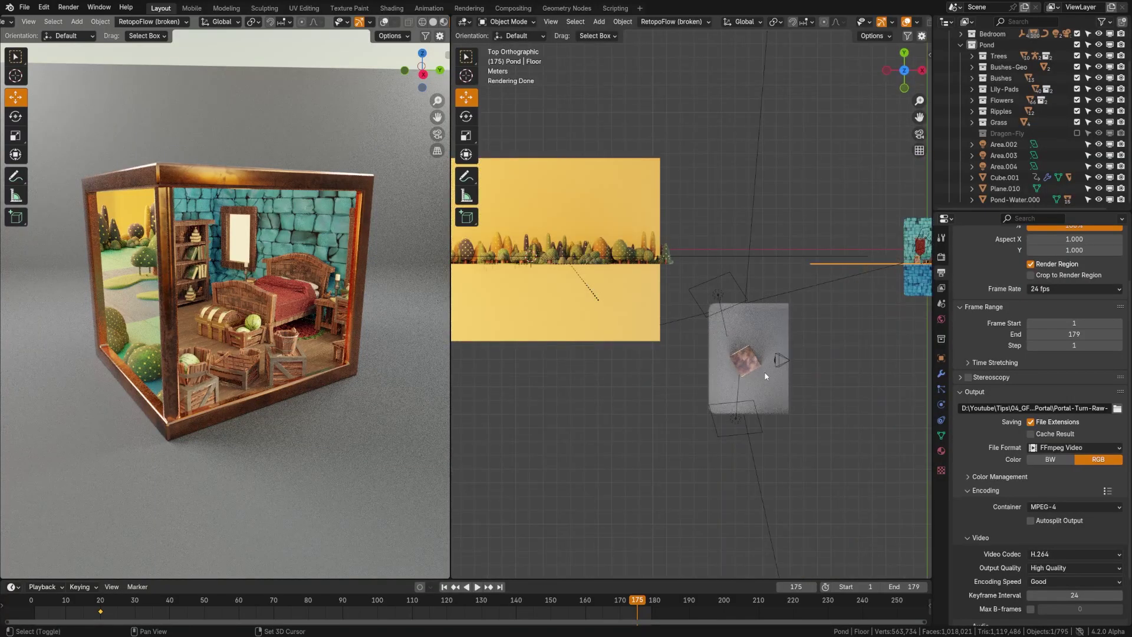
shift+middle_drag(762, 371, 684, 391)
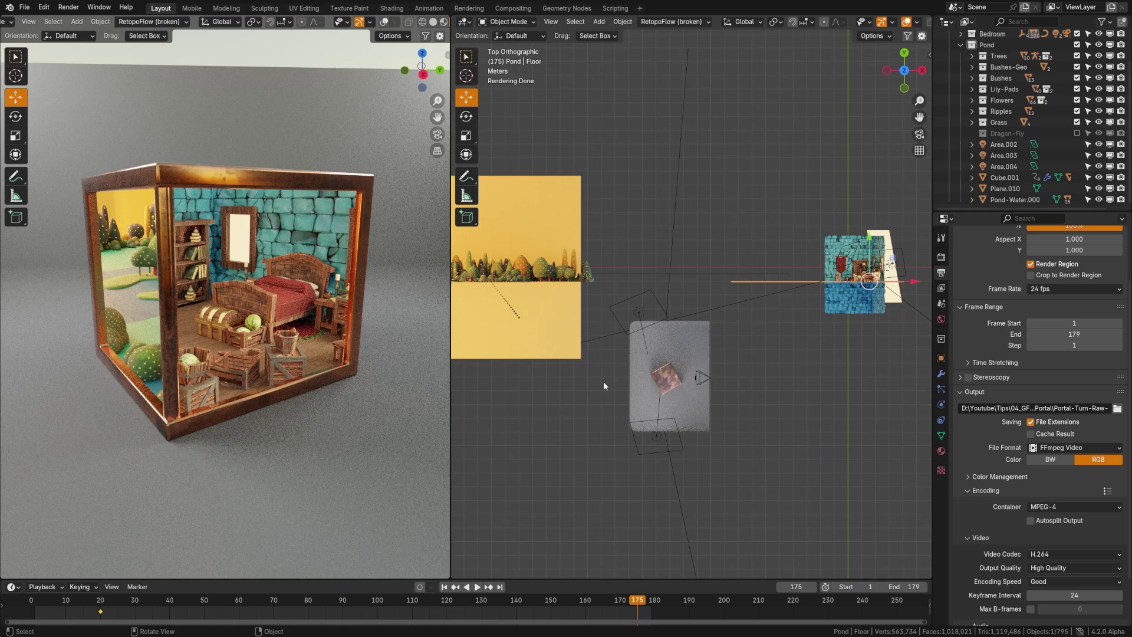
shift+middle_drag(753, 334, 667, 366)
shift+middle_drag(718, 313, 660, 327)
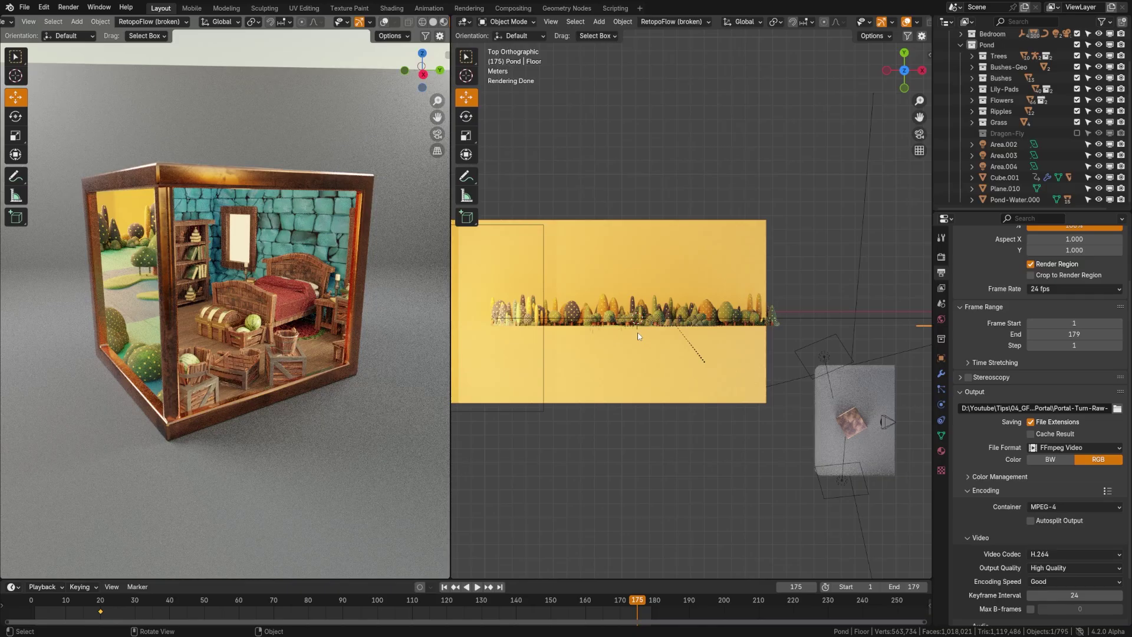
middle_drag(638, 336, 745, 353)
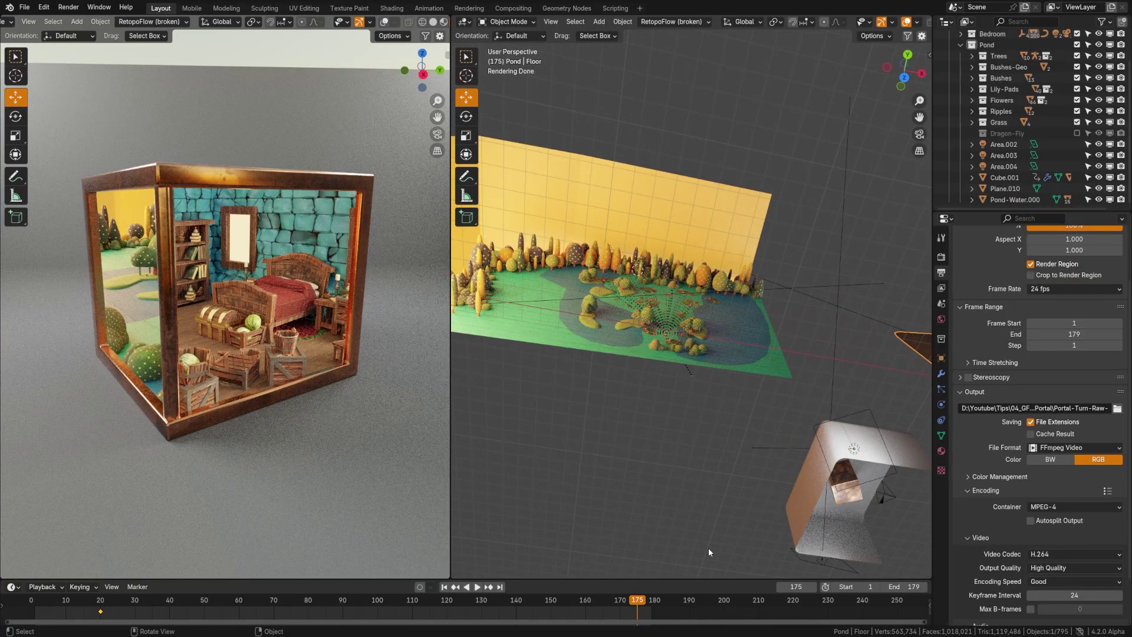
middle_drag(645, 459, 708, 387)
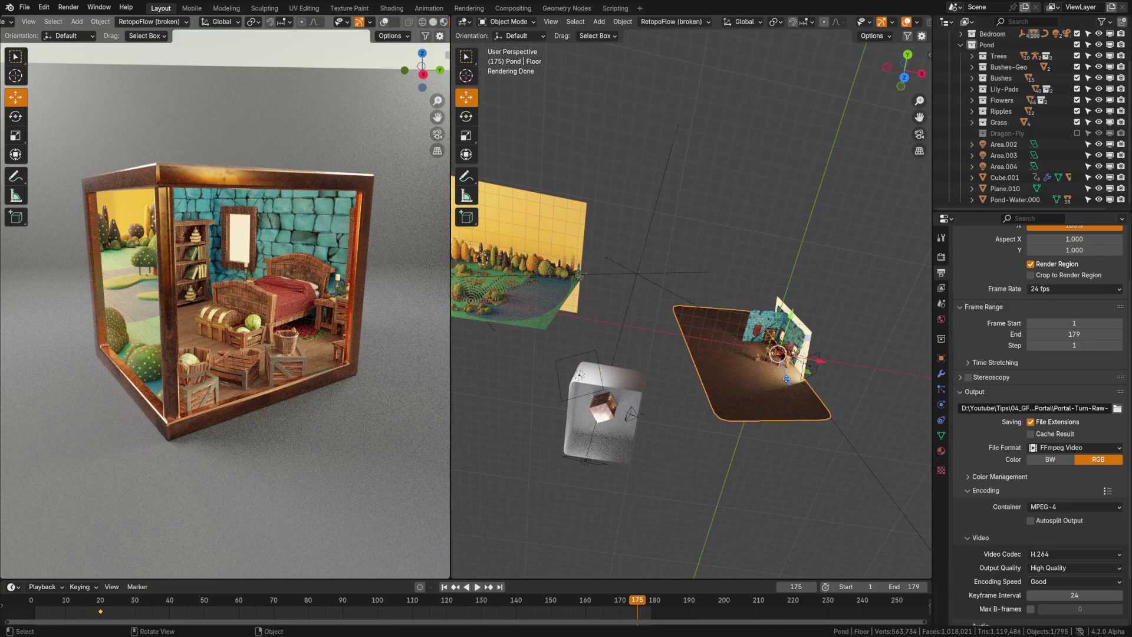
Move the bedroom floor and its set slightly down along the global Z axis and check the cube's rendered portals from another angle
key(g)
key(z)
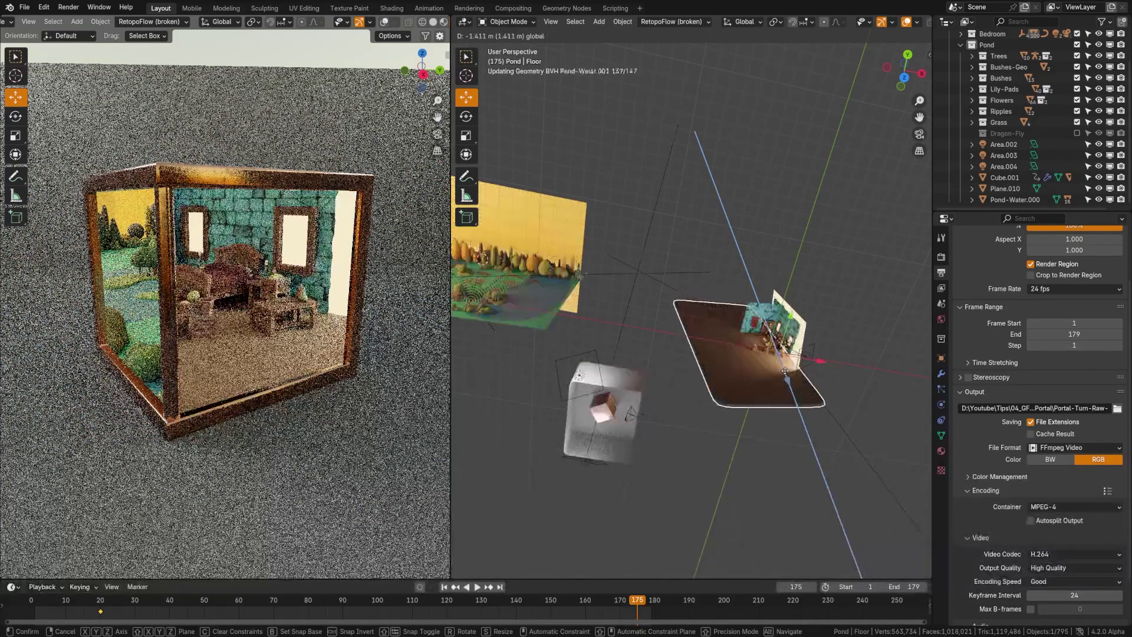
click(261, 389)
middle_drag(261, 389, 301, 373)
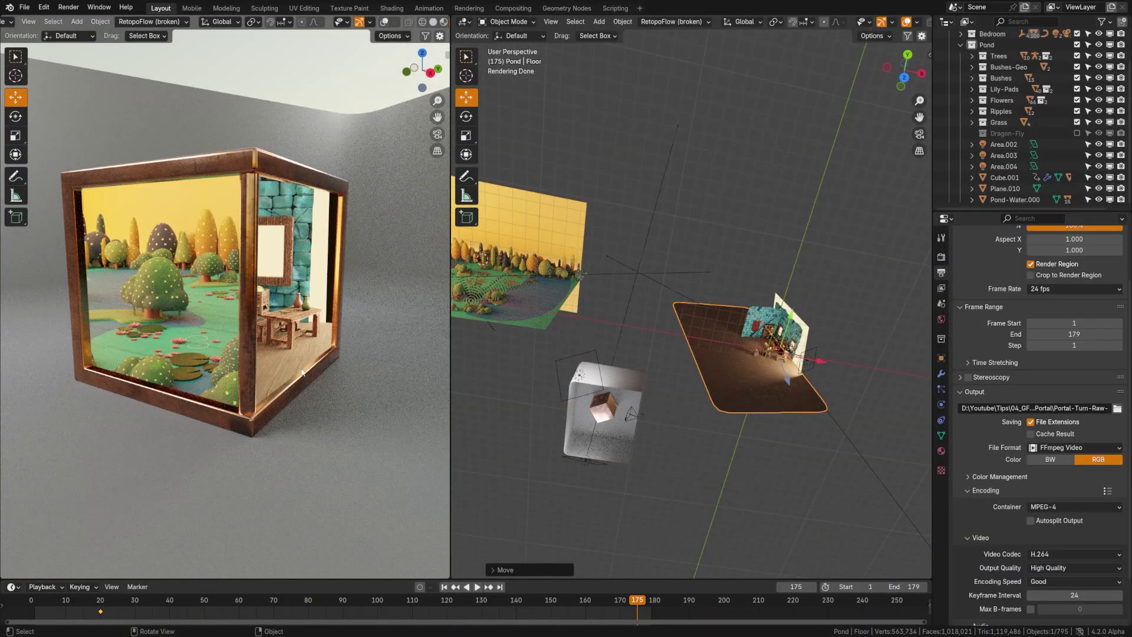